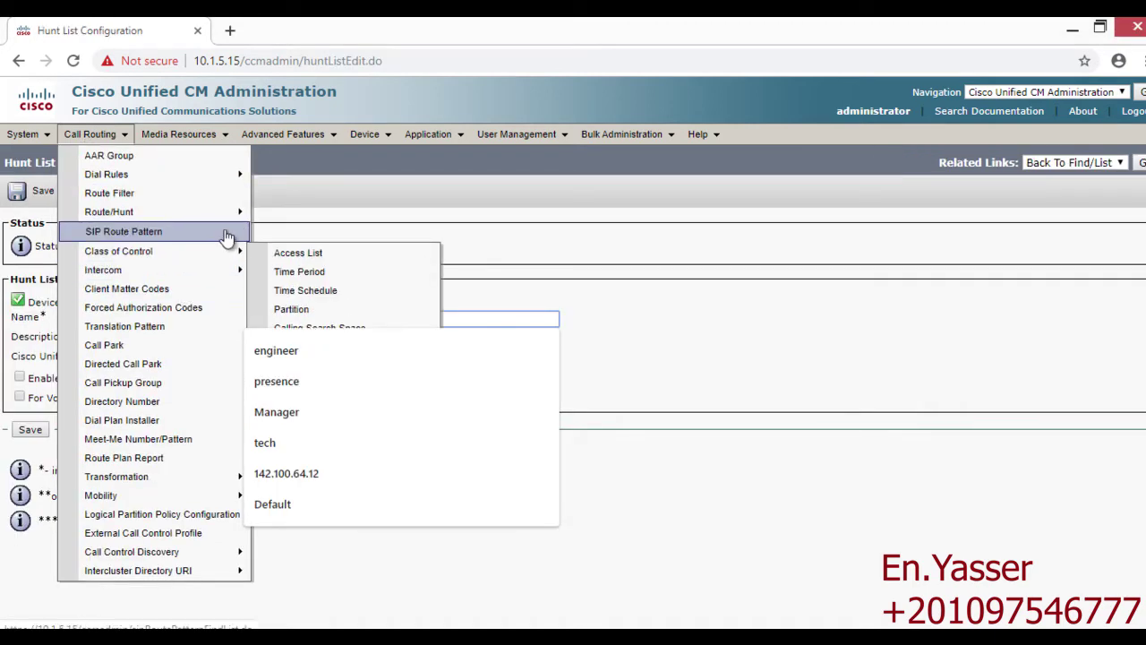
# - Start a new line group and name it engineer
pyautogui.moveTo(235, 212)
pyautogui.click(305, 290)
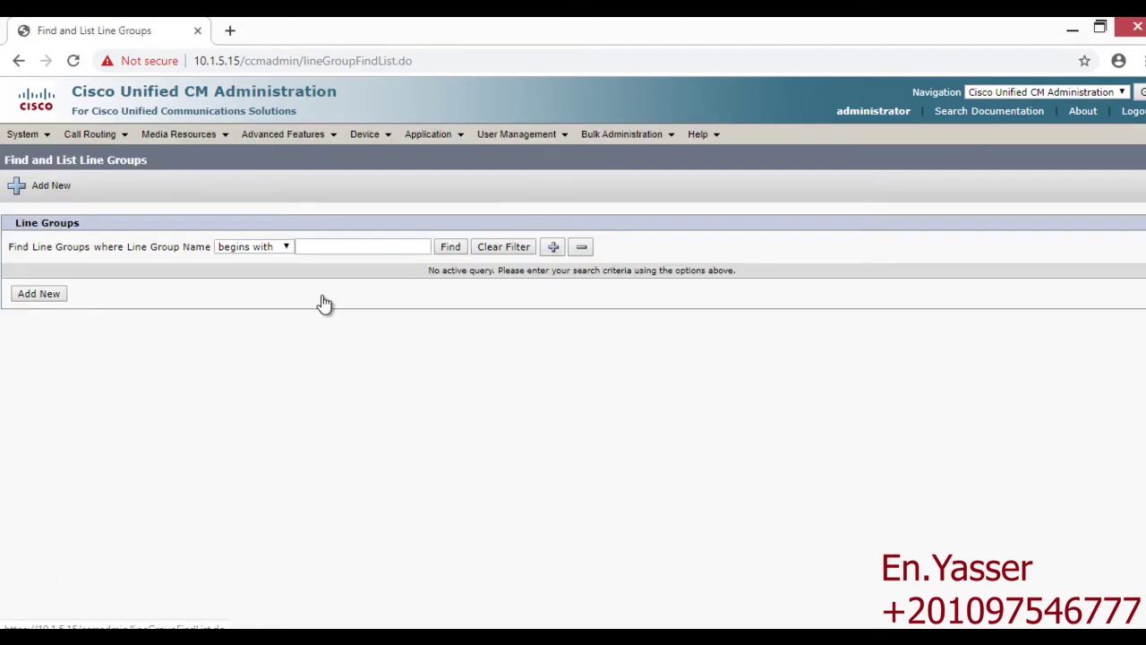
pyautogui.click(451, 247)
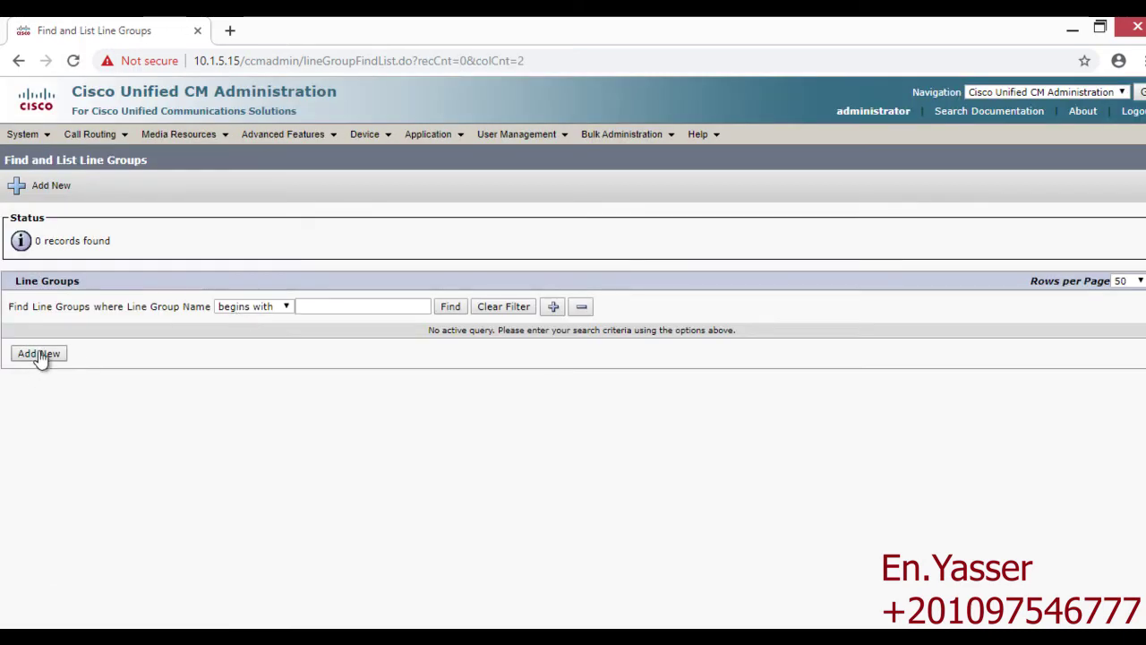
pyautogui.click(38, 353)
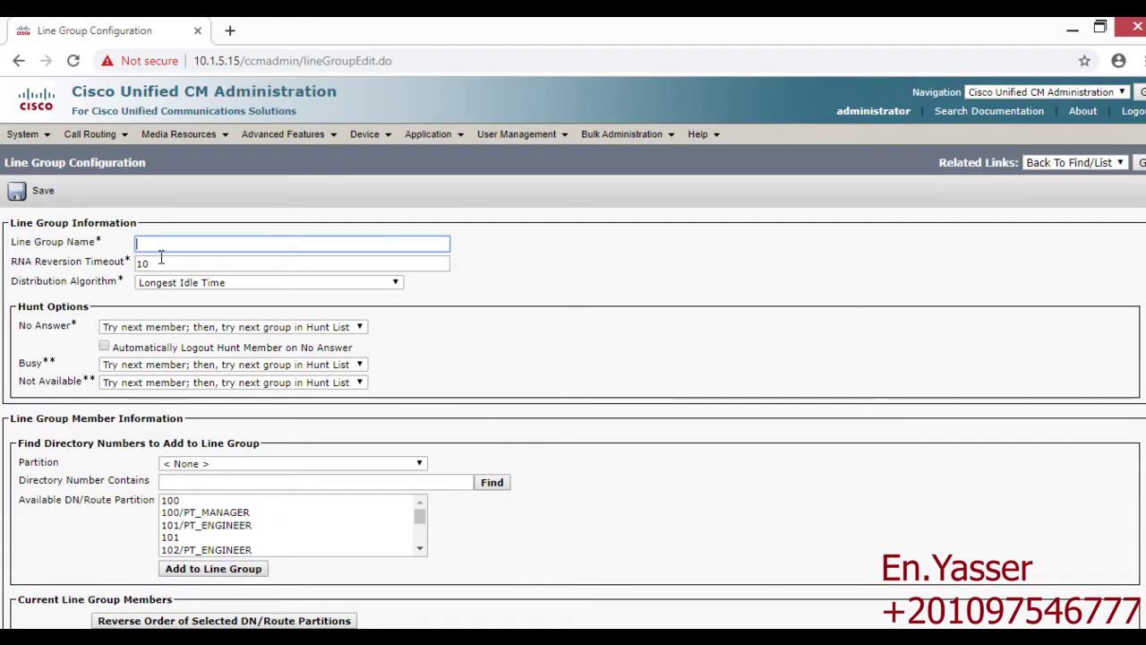
pyautogui.write('engineer')
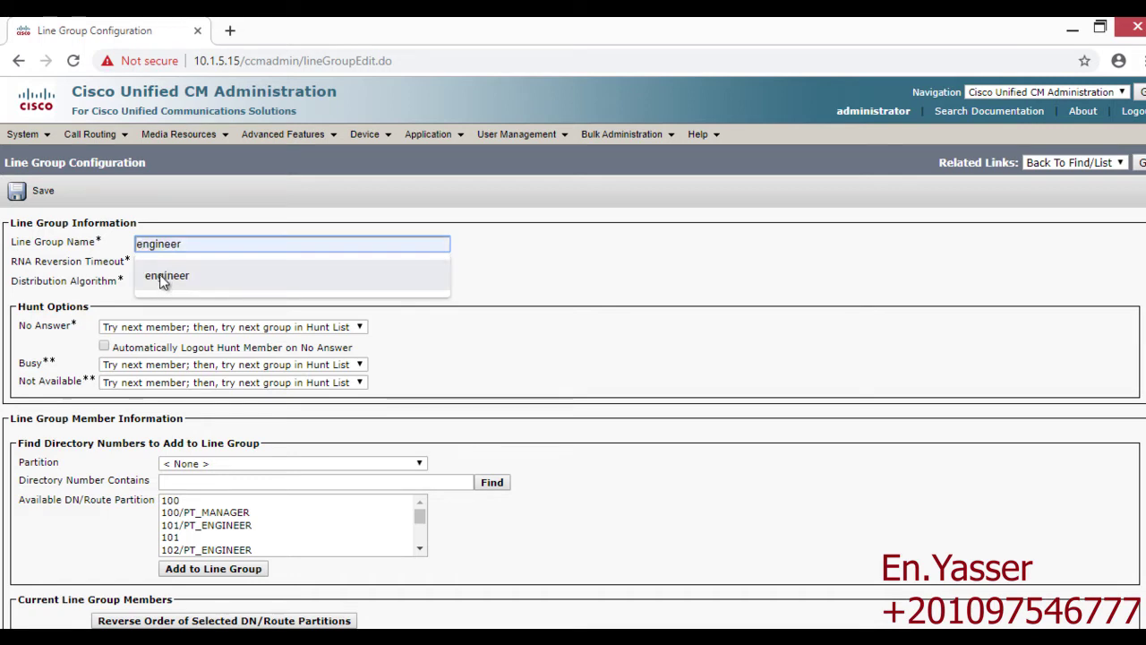
pyautogui.click(161, 275)
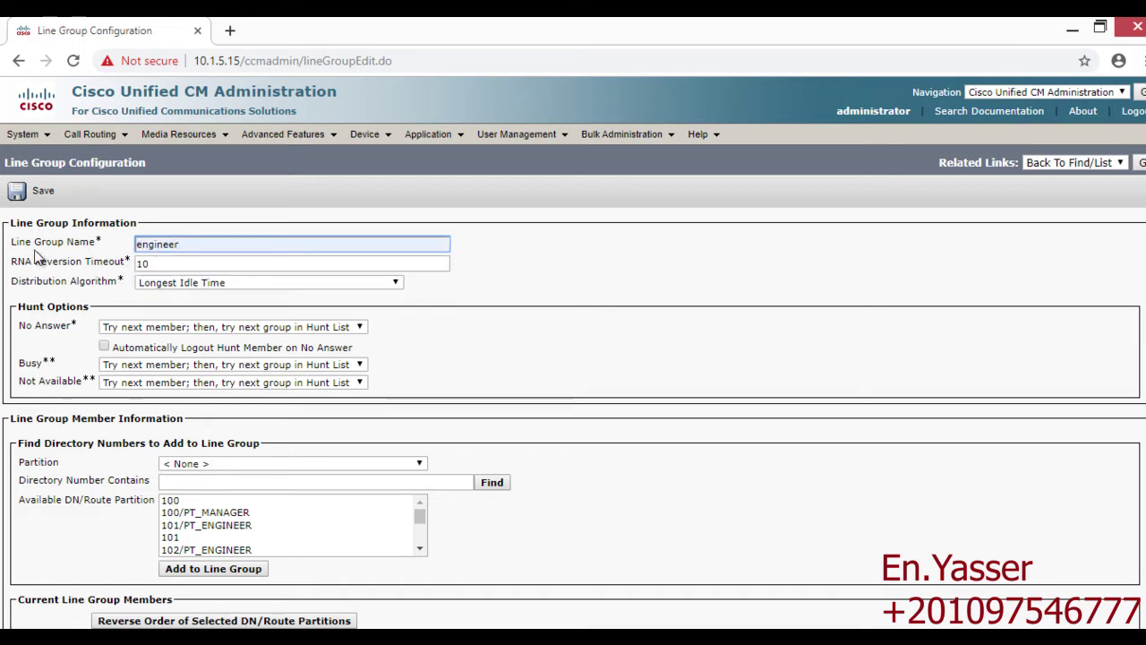
pyautogui.scroll(-1, 512, 459)
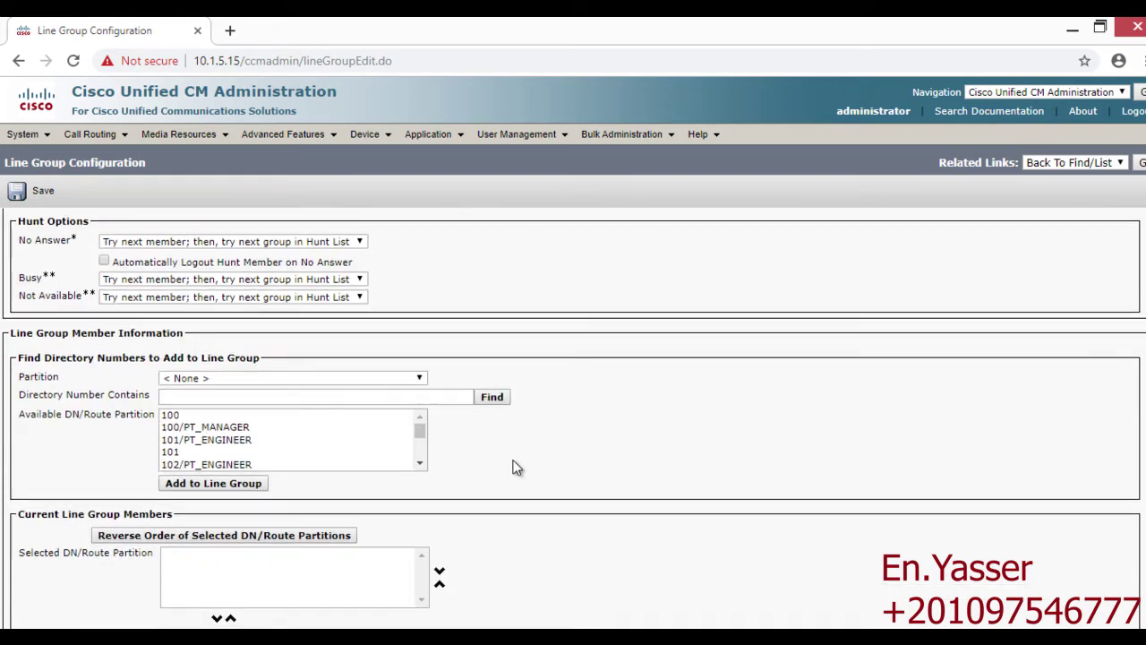
pyautogui.scroll(1, 238, 430)
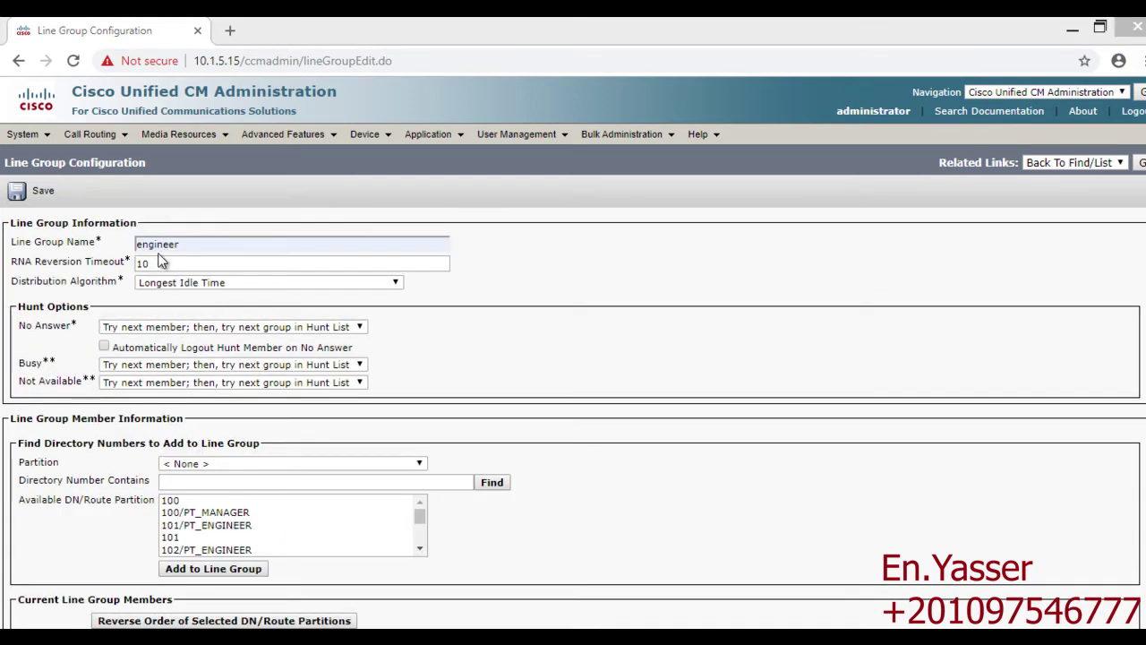
# - Add directory numbers 101 and 102, both without a partition, to the engineer line group and save it
pyautogui.click(180, 536)
pyautogui.click(191, 571)
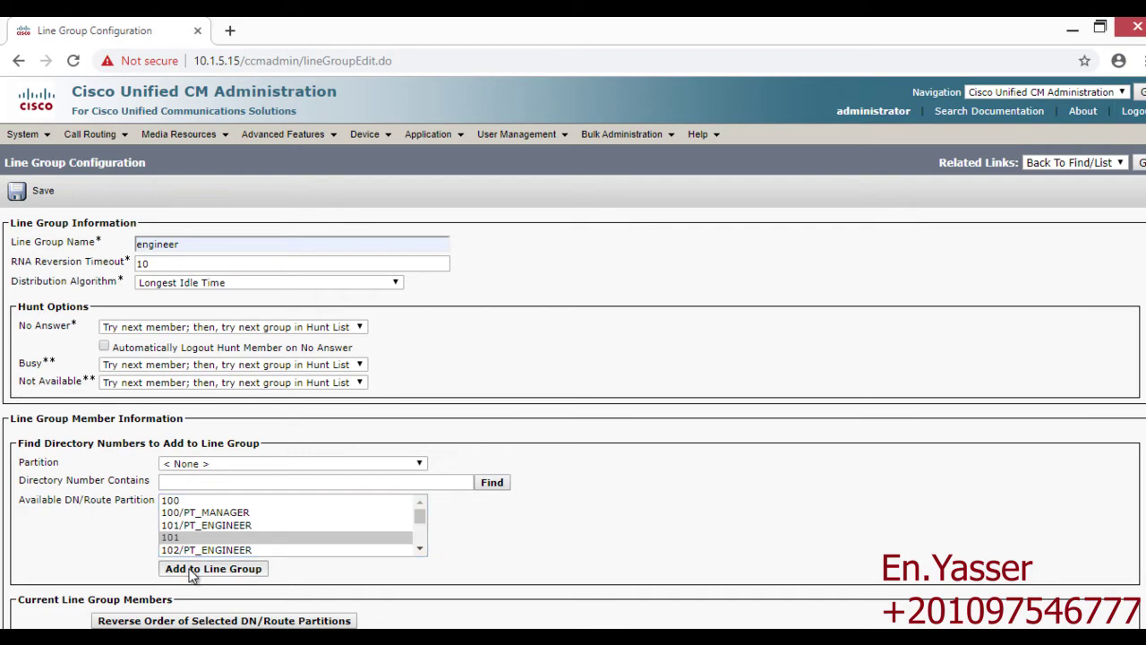
pyautogui.scroll(-1, 193, 564)
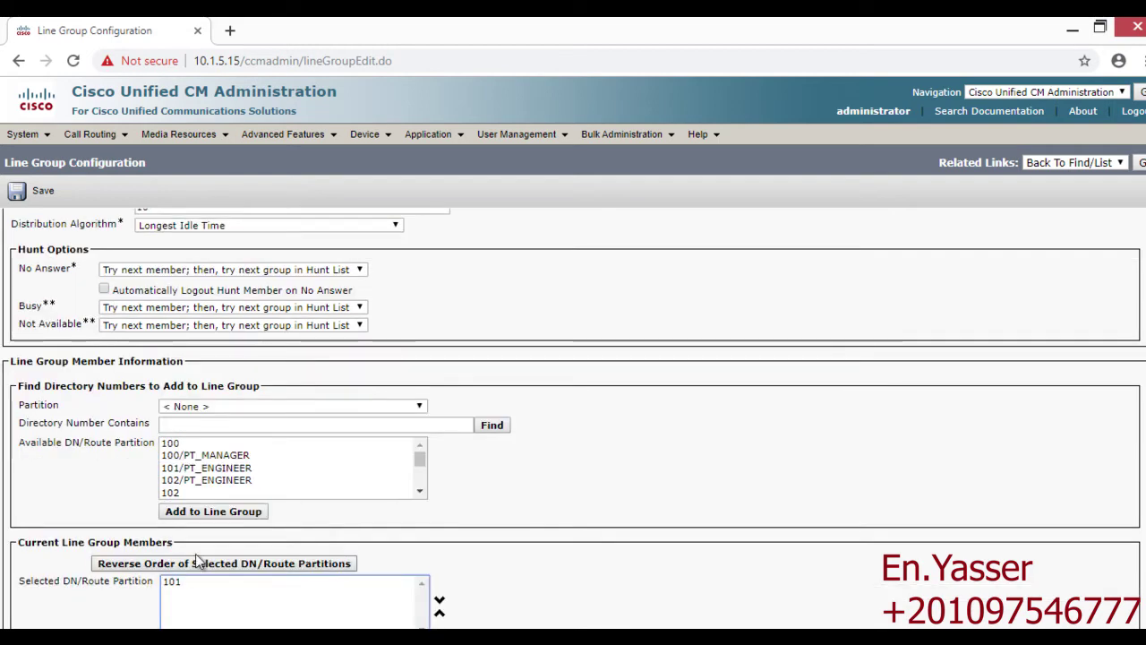
pyautogui.click(203, 491)
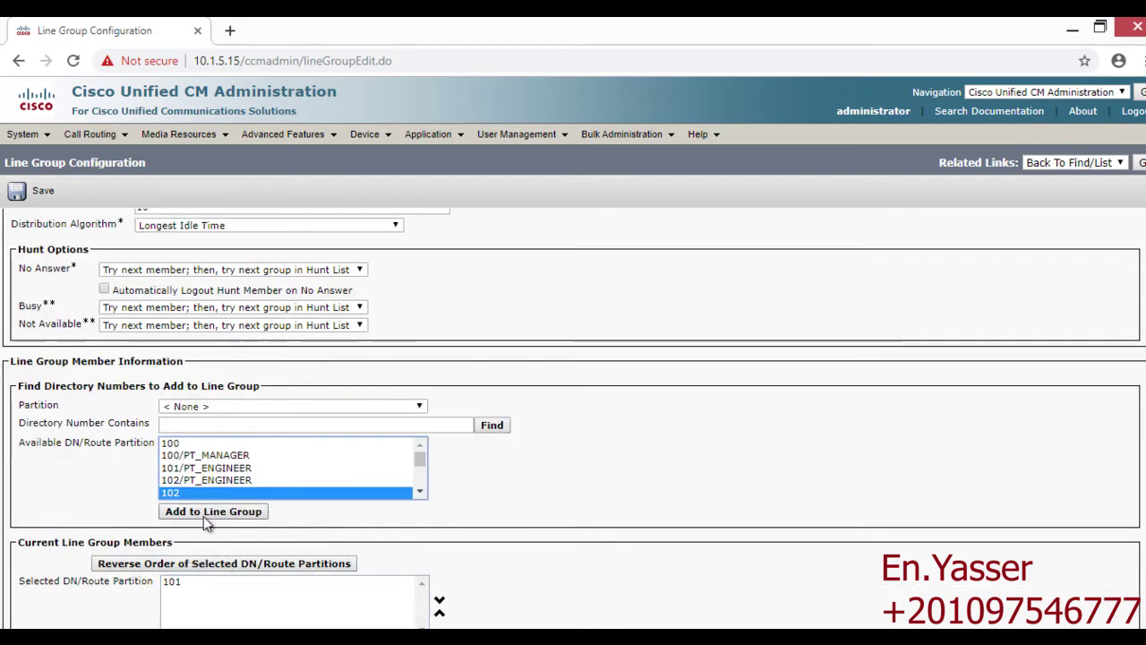
pyautogui.click(207, 514)
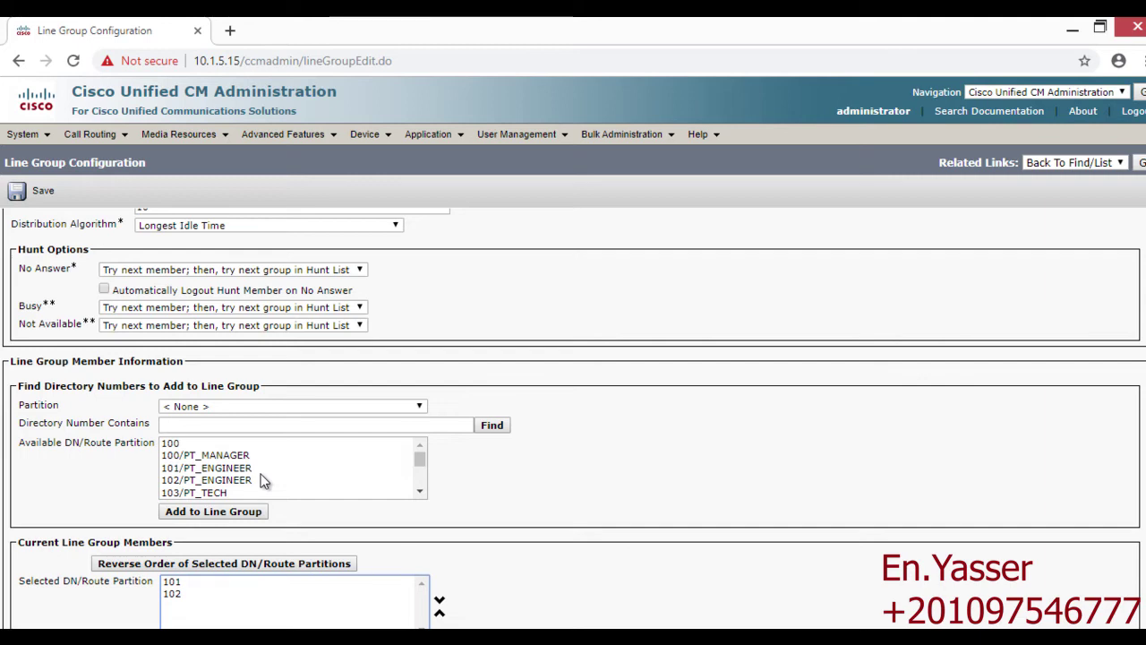
pyautogui.scroll(-1, 264, 482)
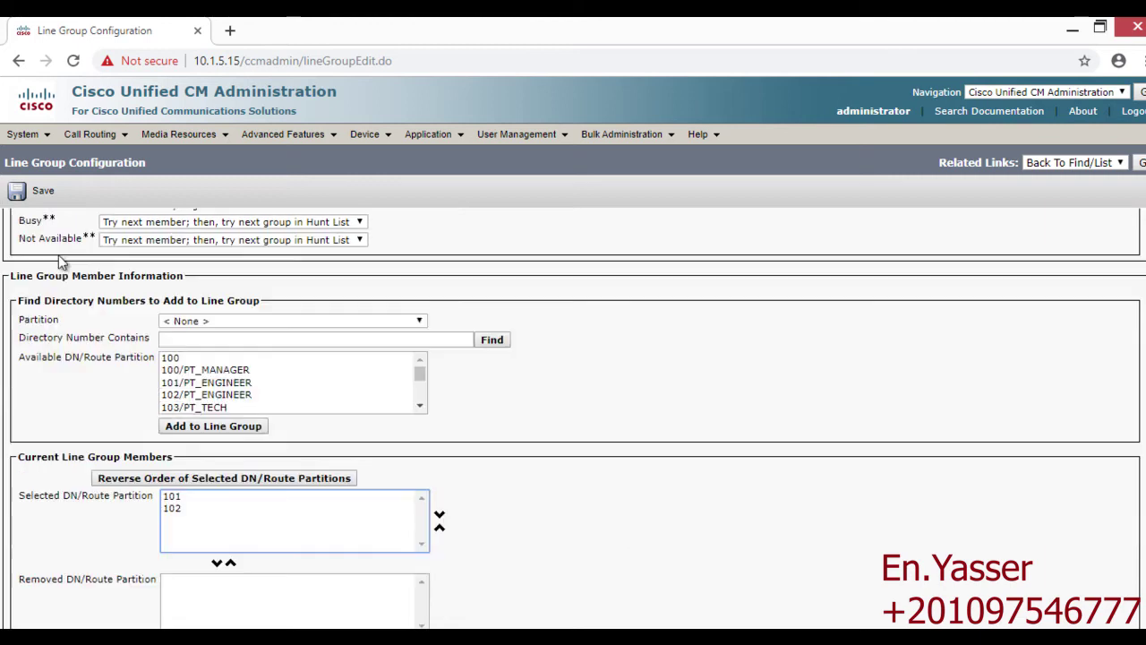
pyautogui.click(18, 190)
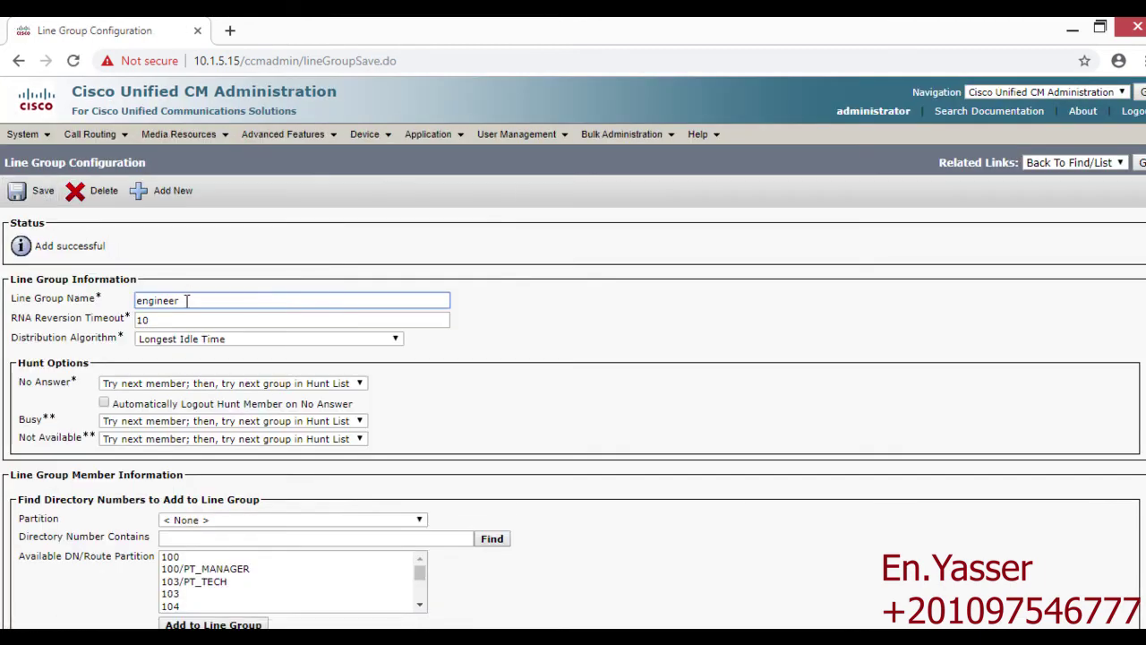
# - Create another line group named tech with directory numbers 103 and 104 as members, and save it
pyautogui.click(142, 194)
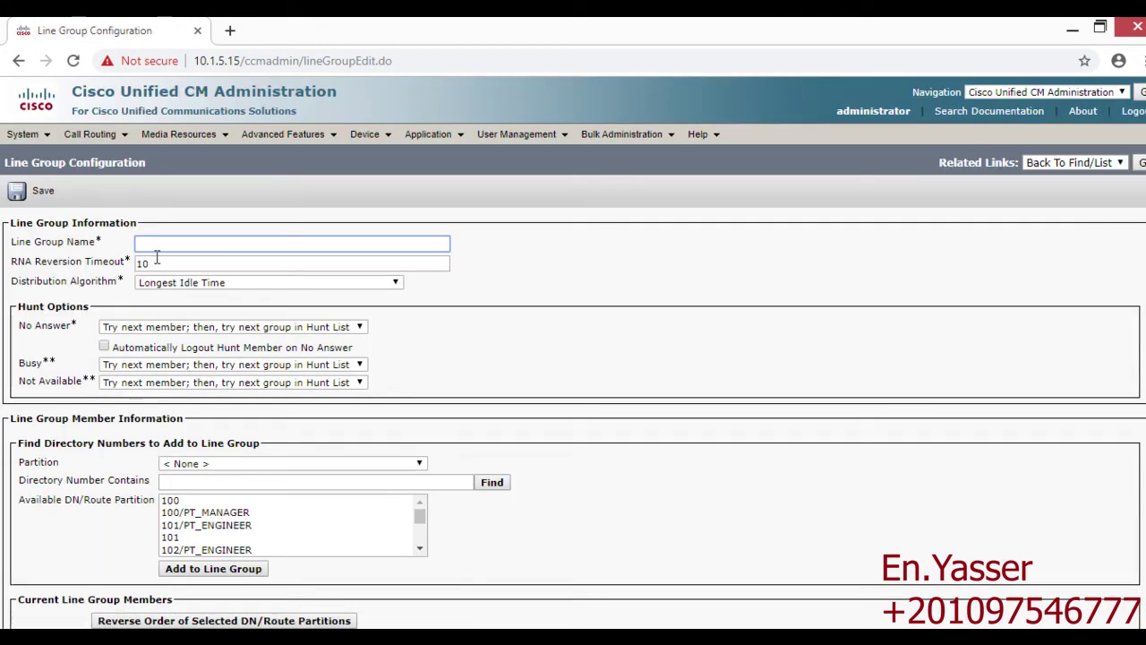
pyautogui.write('tech')
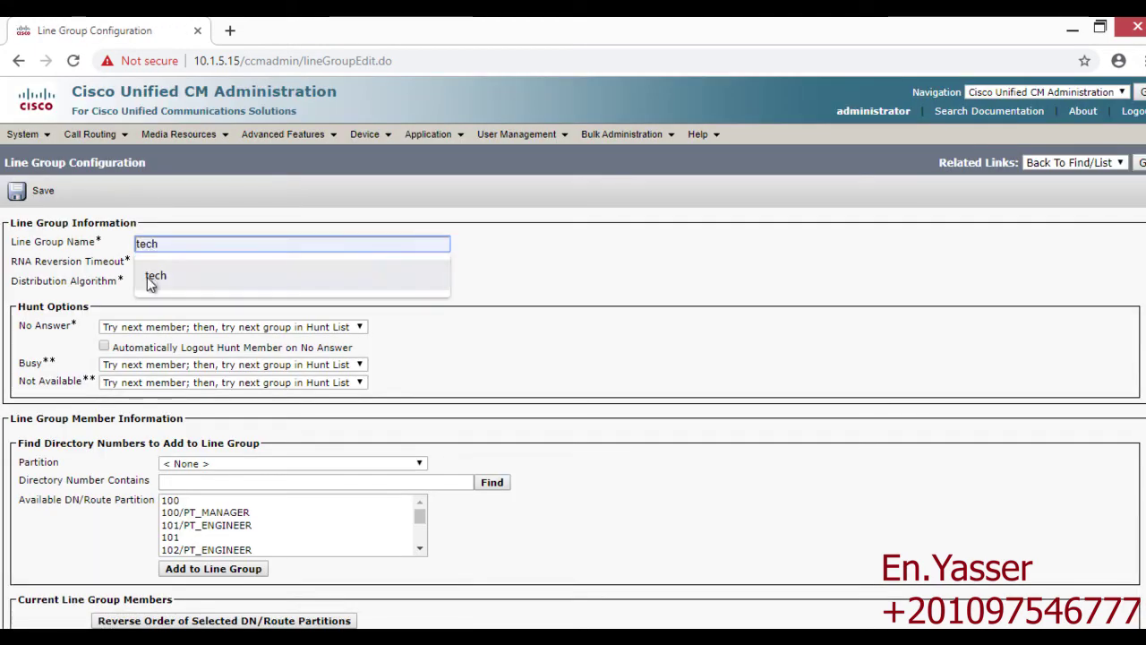
pyautogui.click(147, 277)
pyautogui.scroll(-3, 268, 385)
pyautogui.click(179, 331)
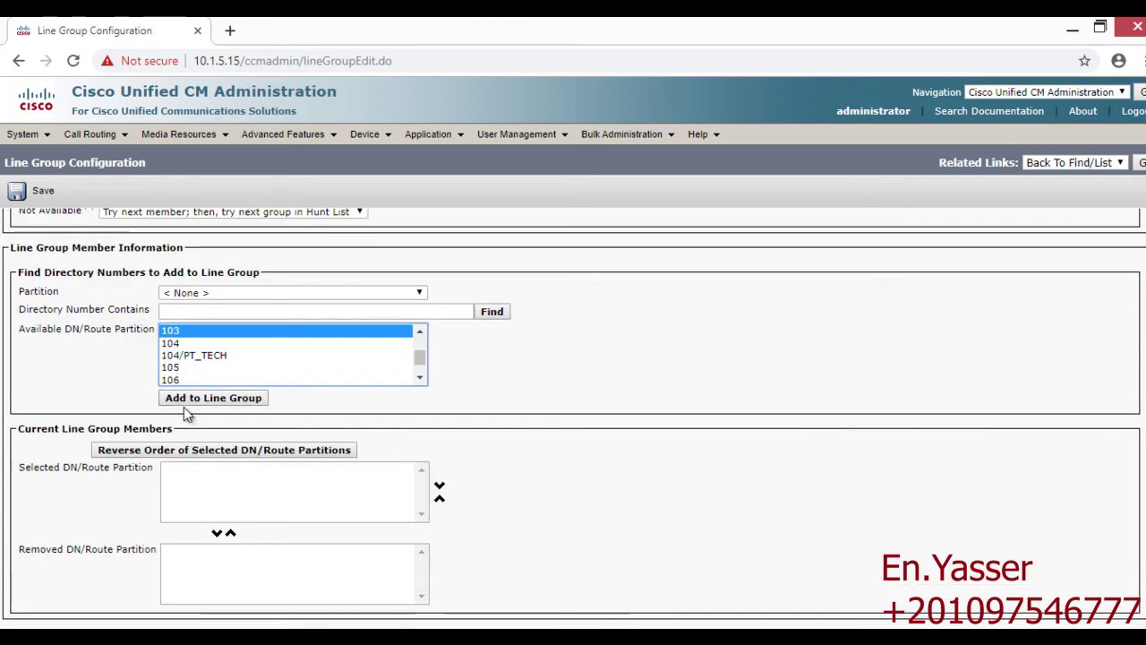
pyautogui.keyDown('ctrl'); pyautogui.click(179, 343); pyautogui.keyUp('ctrl')
pyautogui.click(200, 401)
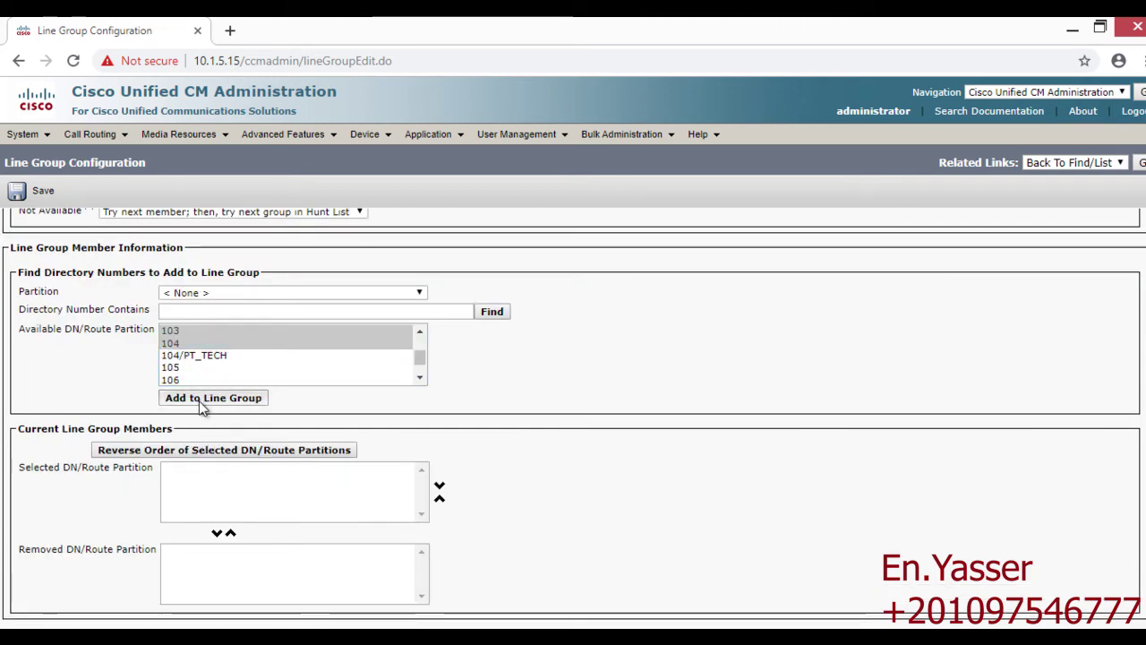
pyautogui.click(18, 191)
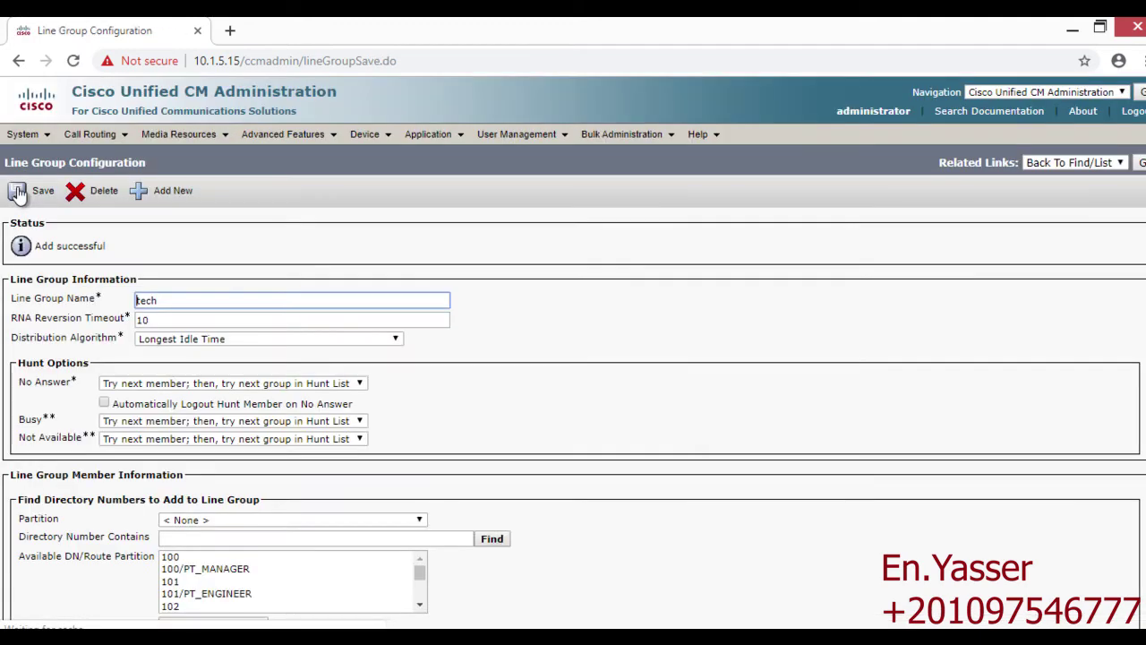
# - Create another line group named Manager and add directory number 100, without a partition, to it
pyautogui.click(157, 191)
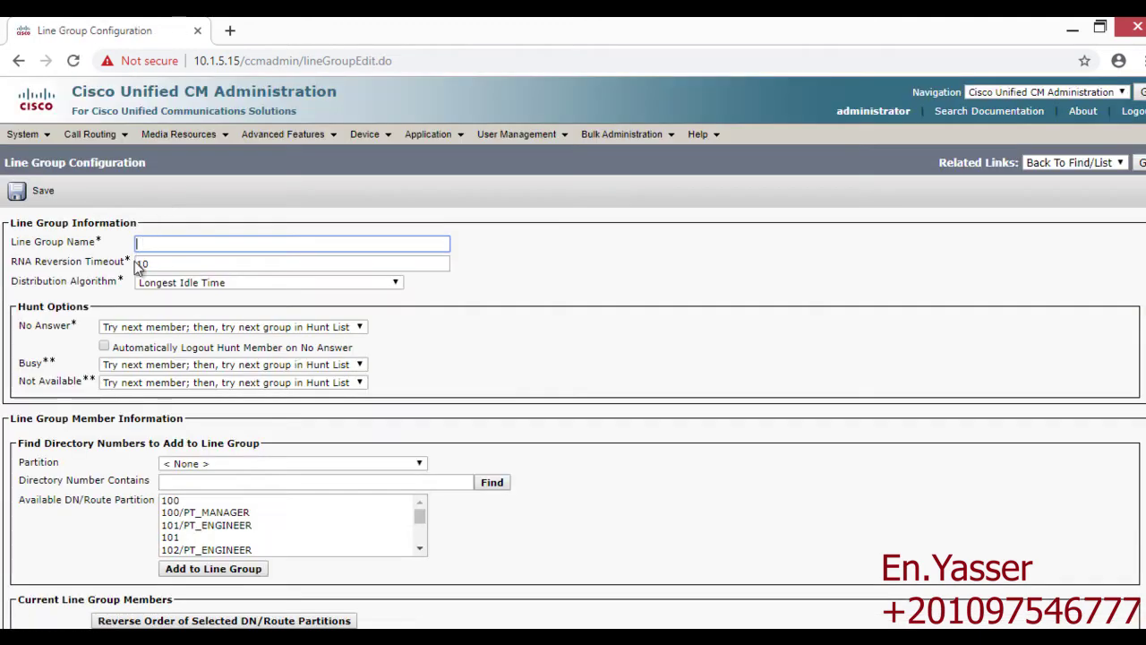
pyautogui.write('m')
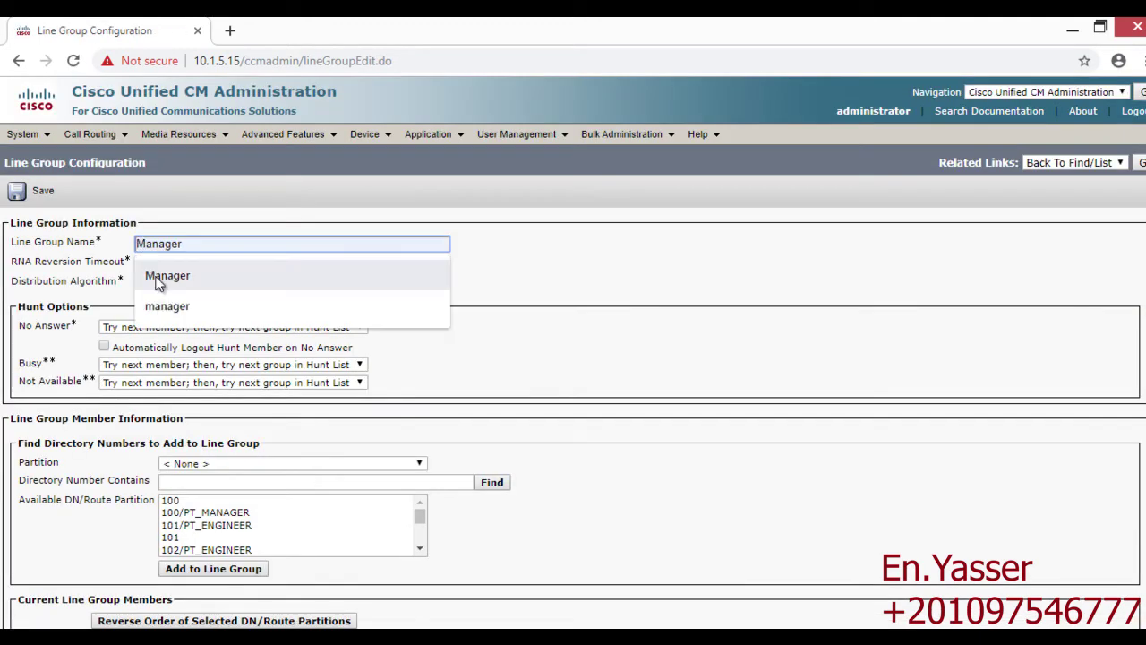
pyautogui.click(159, 275)
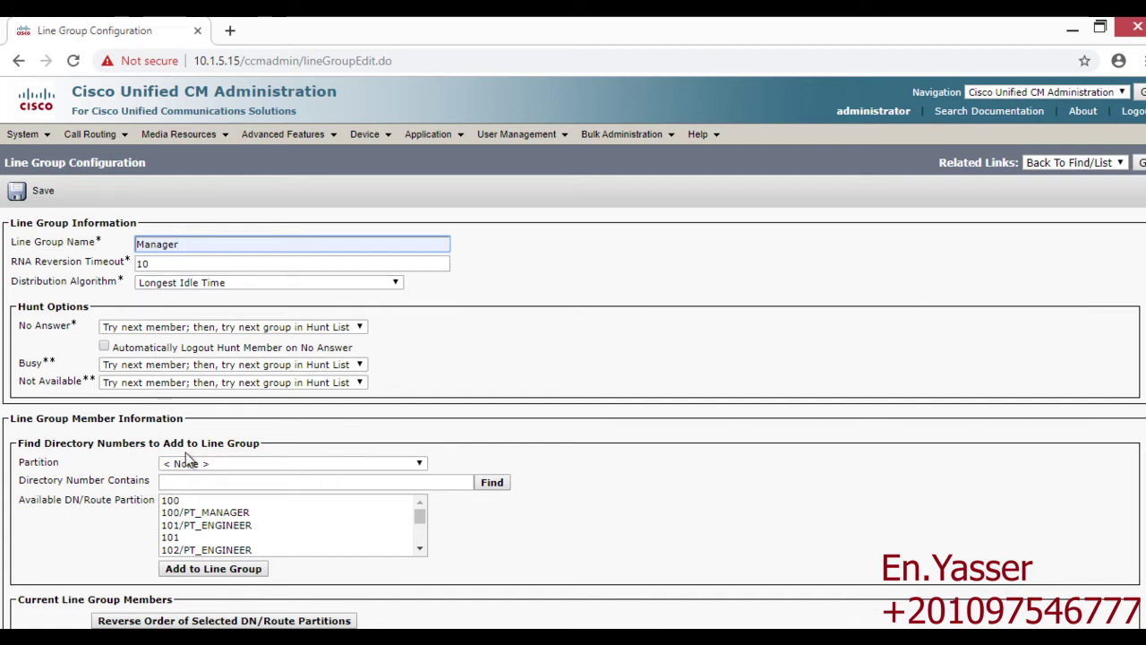
pyautogui.scroll(-2, 186, 452)
pyautogui.click(180, 329)
pyautogui.click(179, 399)
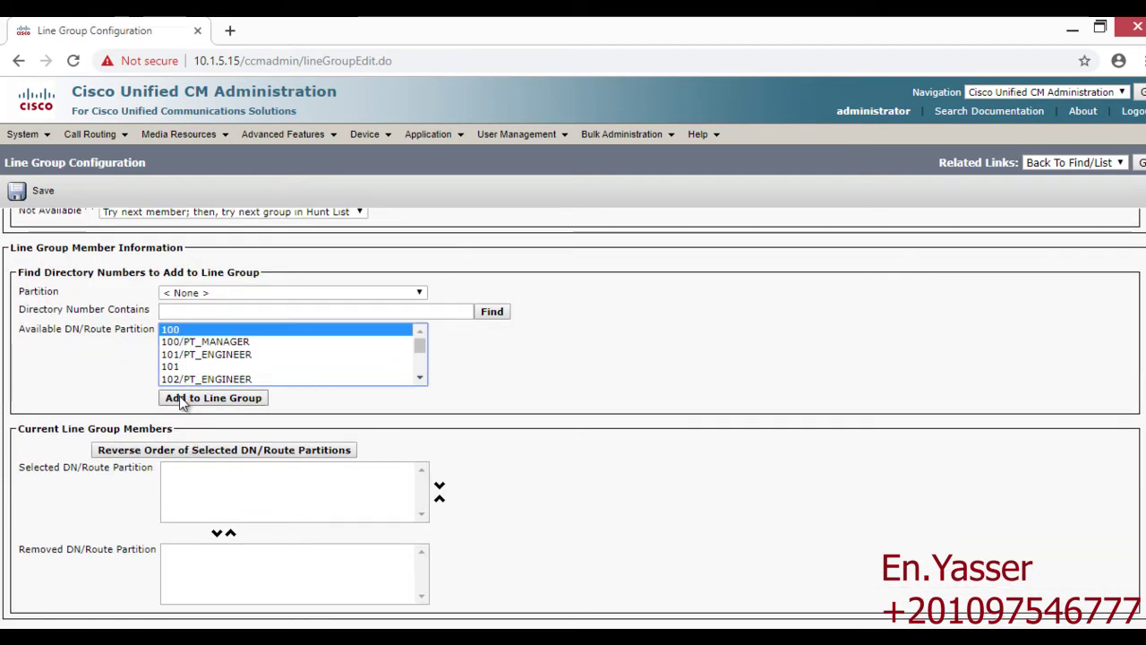
pyautogui.scroll(2, 242, 380)
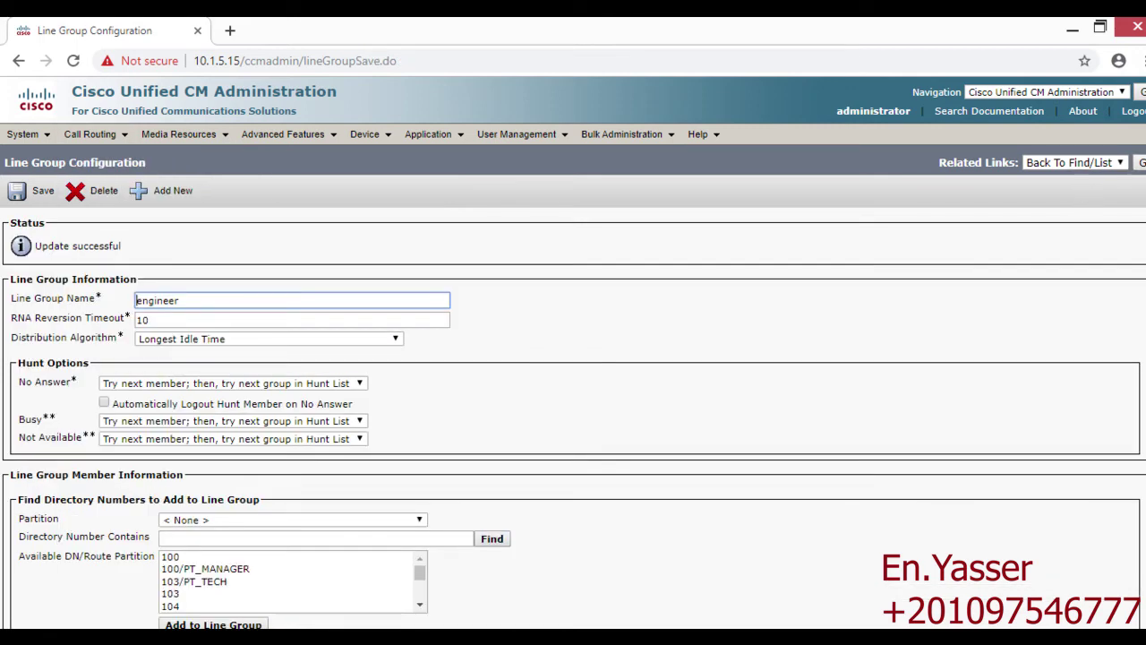
# - Create and save an enabled hunt list named Cairo Office using the Default Communications Manager group
pyautogui.click(1141, 162)
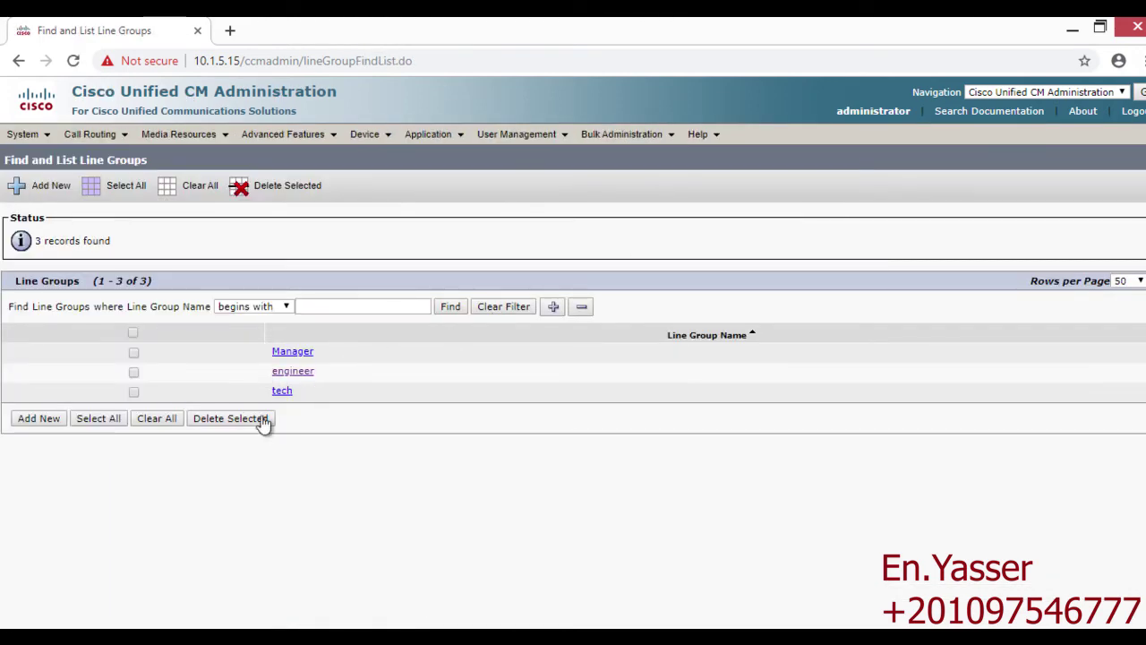
pyautogui.moveTo(90, 143)
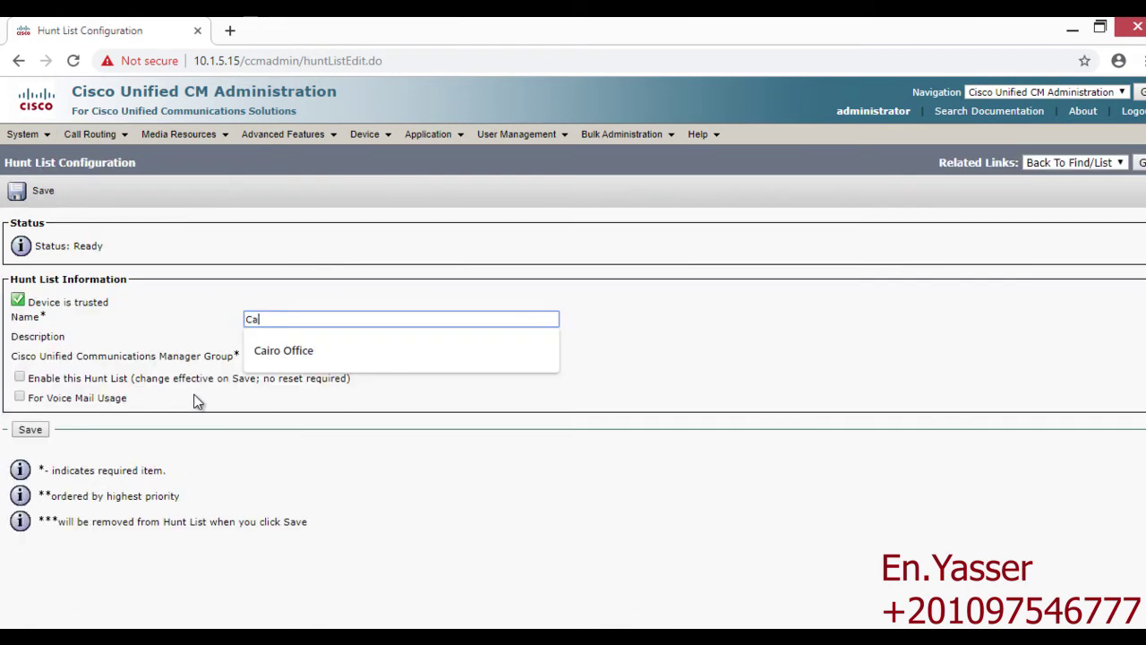
pyautogui.write('iro Office')
pyautogui.click(267, 354)
pyautogui.click(272, 360)
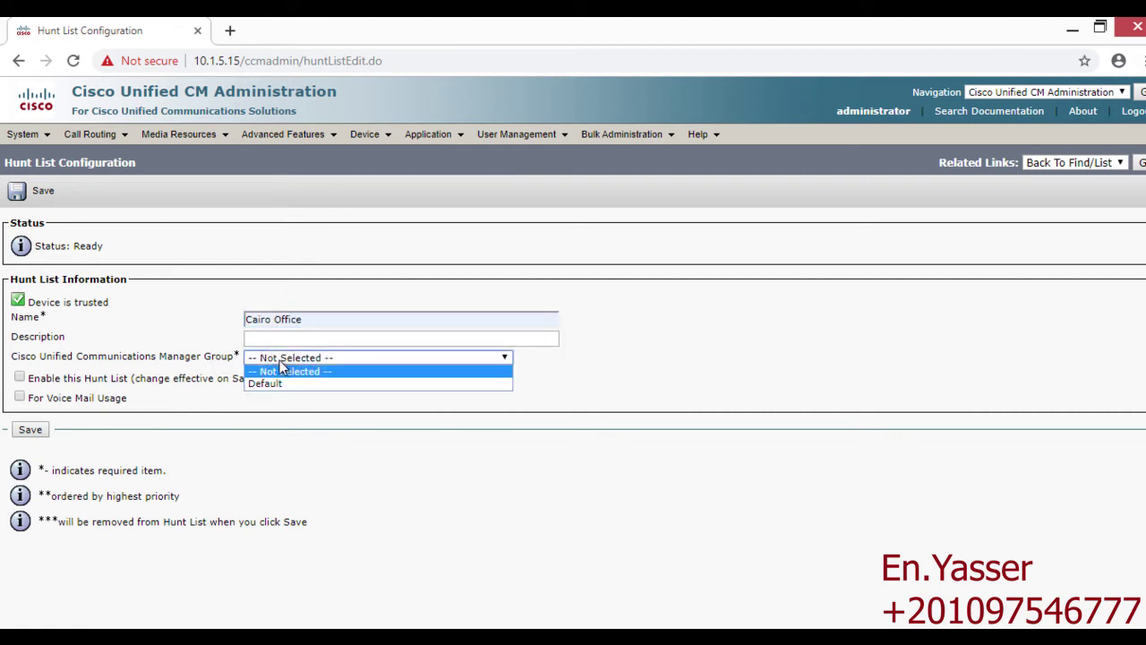
pyautogui.click(280, 385)
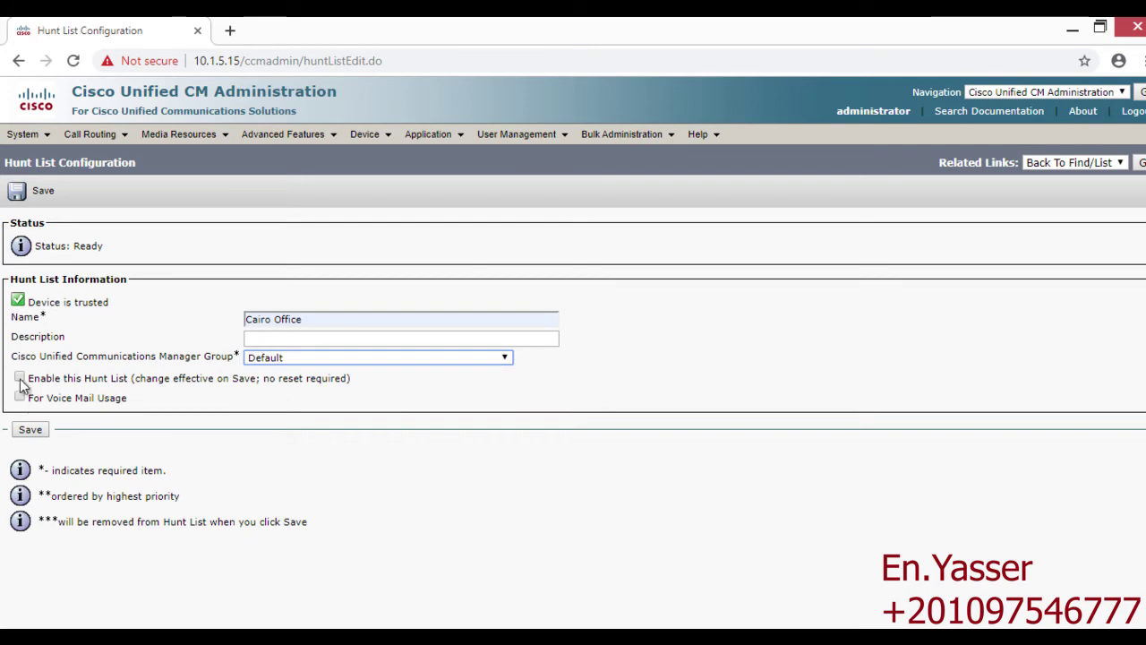
pyautogui.click(20, 379)
pyautogui.click(30, 429)
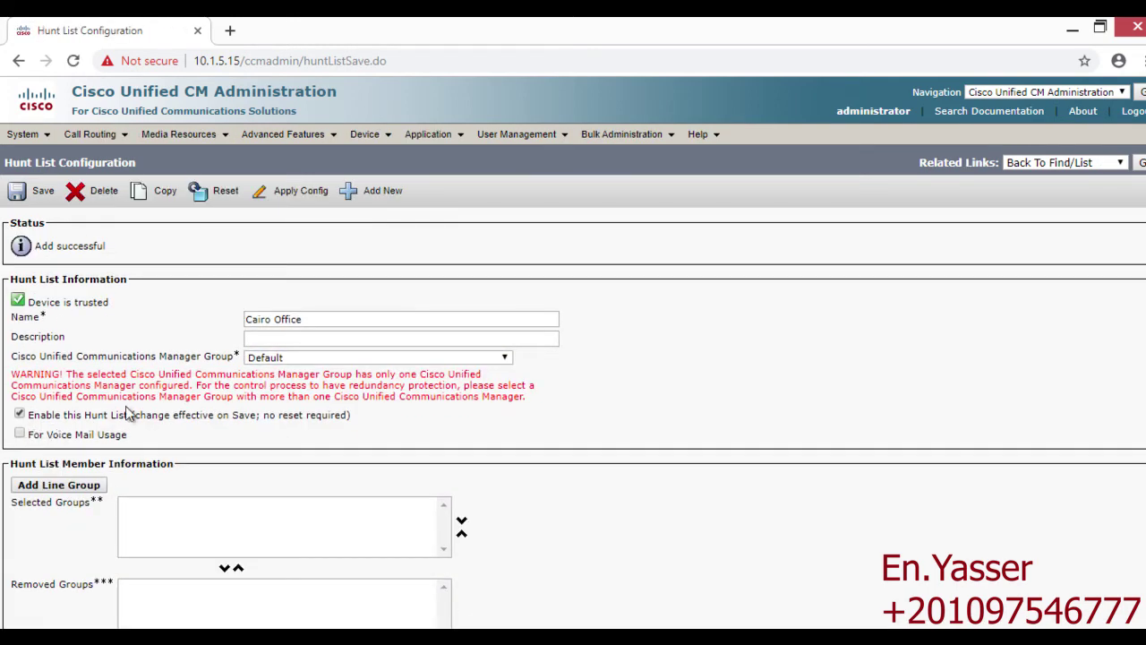
# - Add the tech line group to the Cairo Office hunt list and save the member
pyautogui.scroll(-1, 126, 423)
pyautogui.click(72, 401)
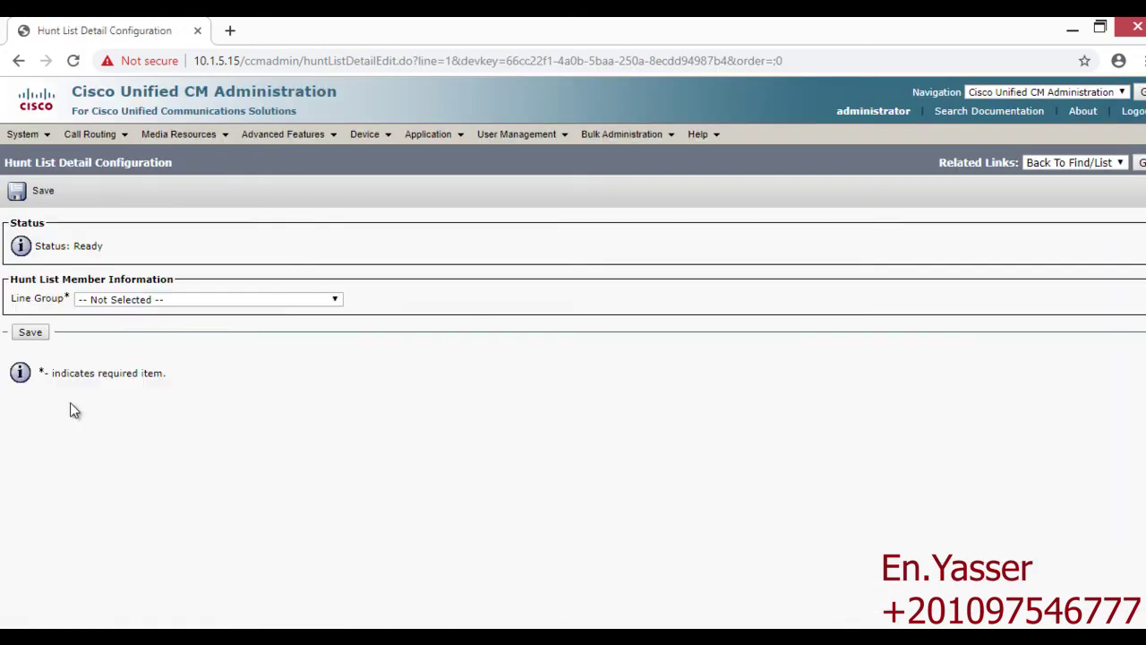
pyautogui.click(161, 305)
pyautogui.click(85, 351)
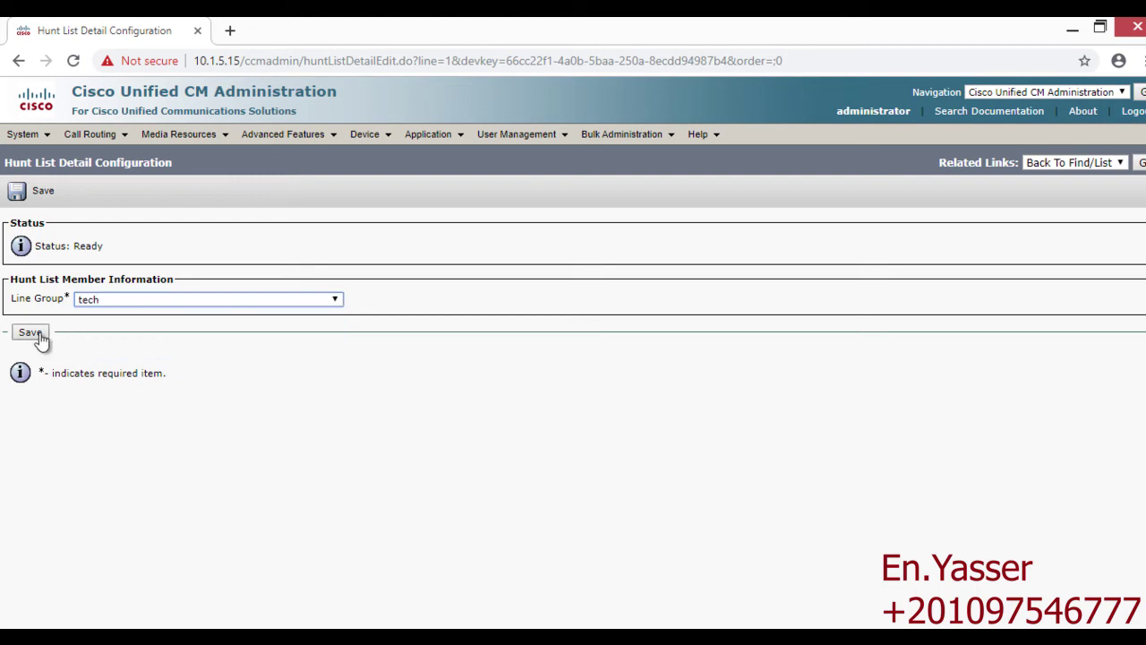
pyautogui.click(31, 335)
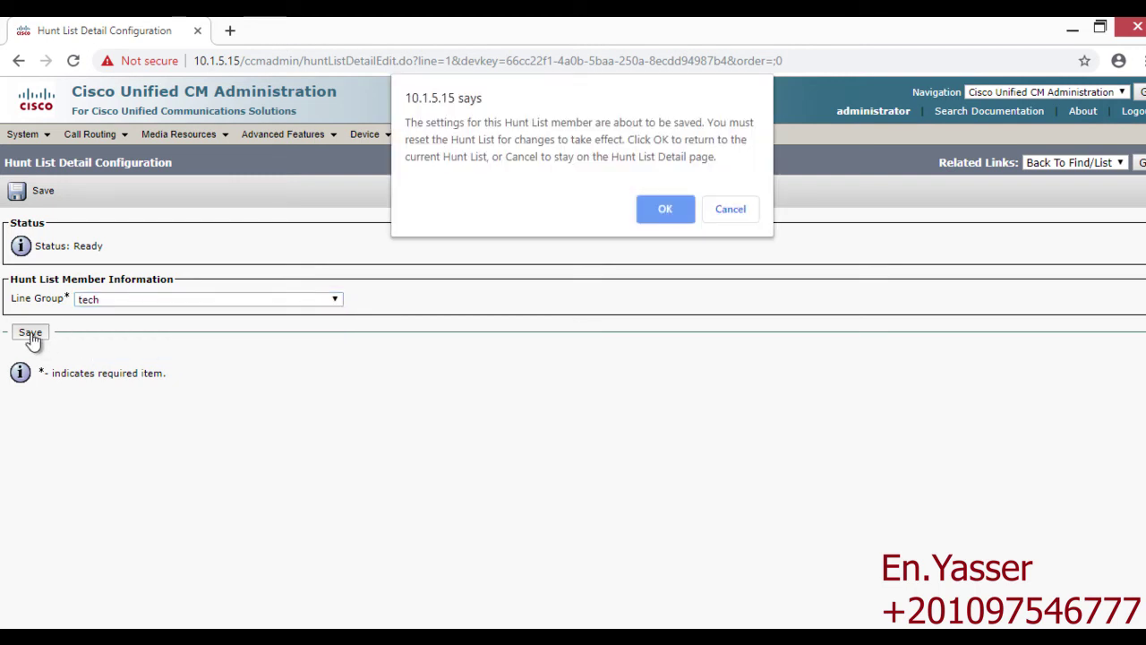
pyautogui.click(665, 209)
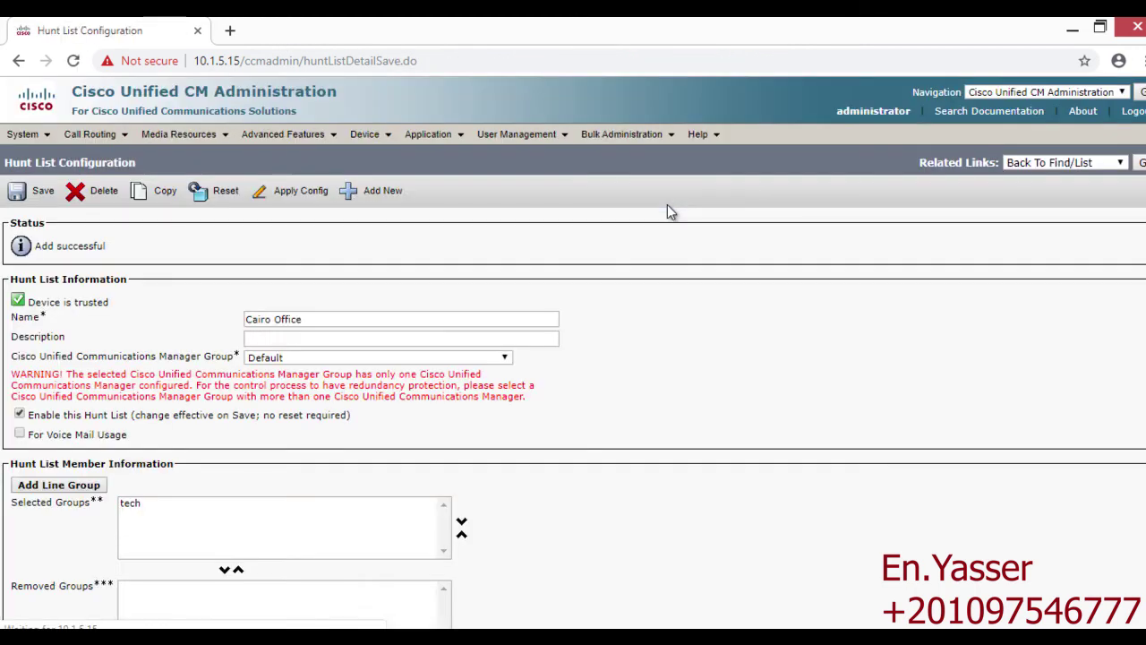
# - Add the engineer line group to the Cairo Office hunt list and save the member
pyautogui.scroll(-2, 283, 332)
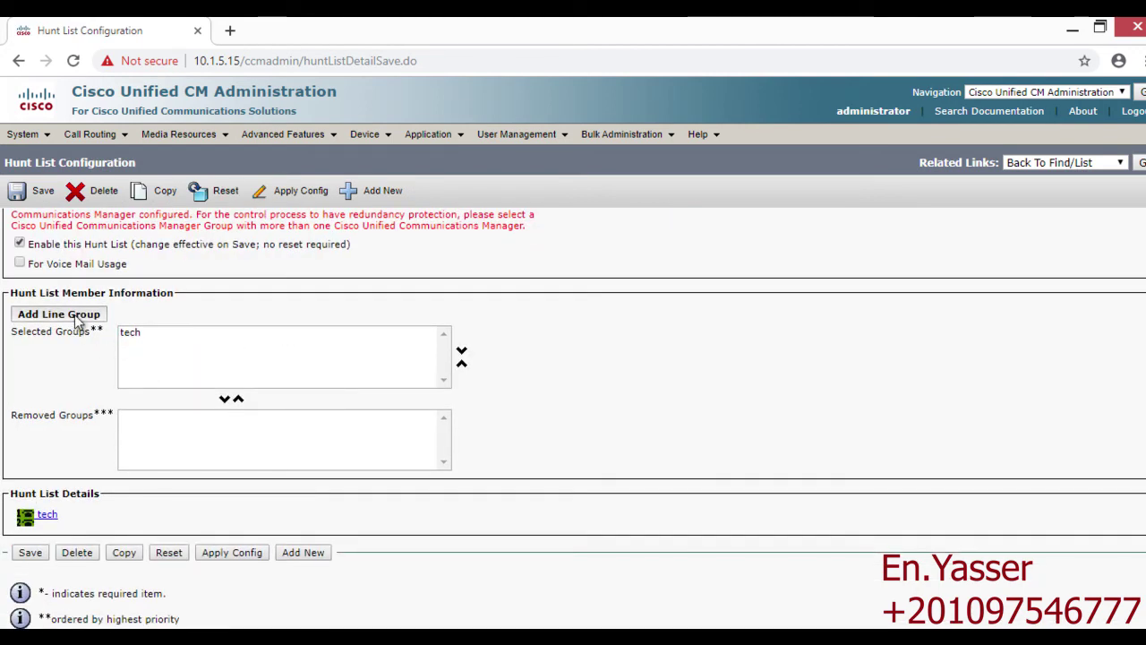
pyautogui.click(75, 314)
pyautogui.click(110, 301)
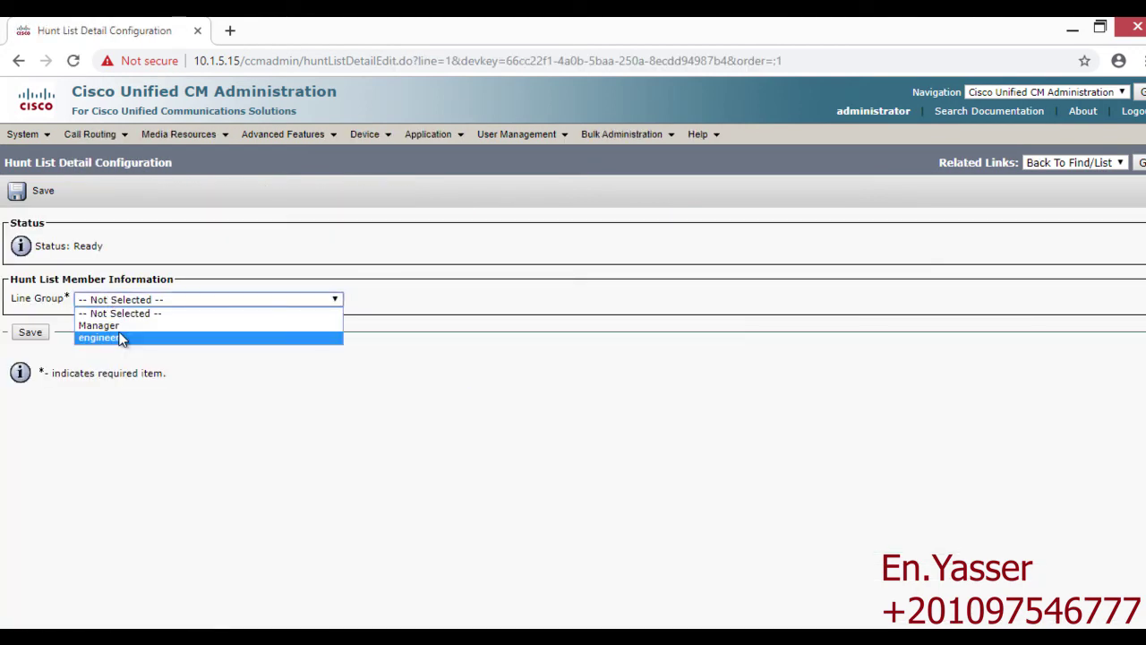
pyautogui.click(121, 339)
pyautogui.click(22, 338)
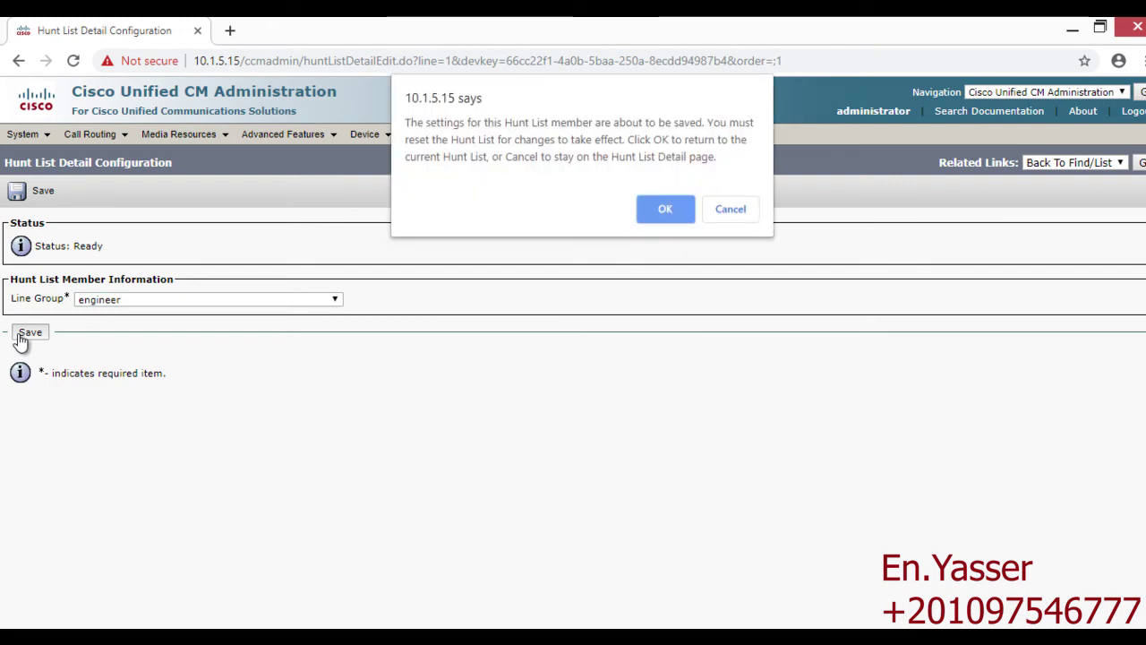
pyautogui.click(671, 209)
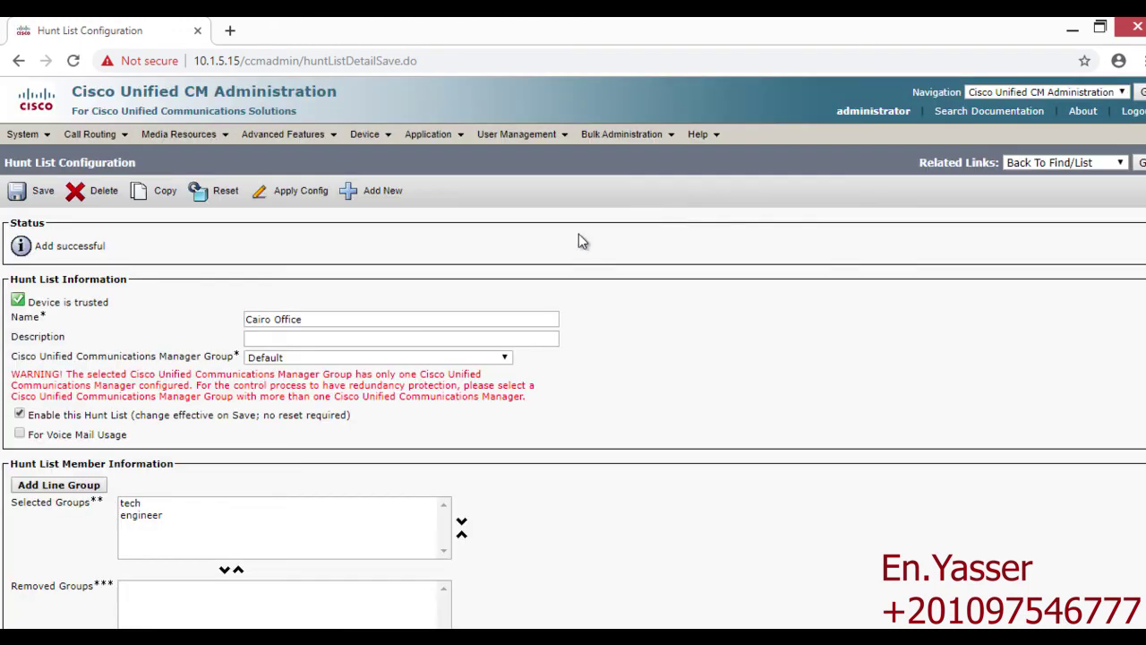
# - Add the Manager line group to the Cairo Office hunt list and save the hunt list
pyautogui.scroll(-2, 185, 374)
pyautogui.click(80, 314)
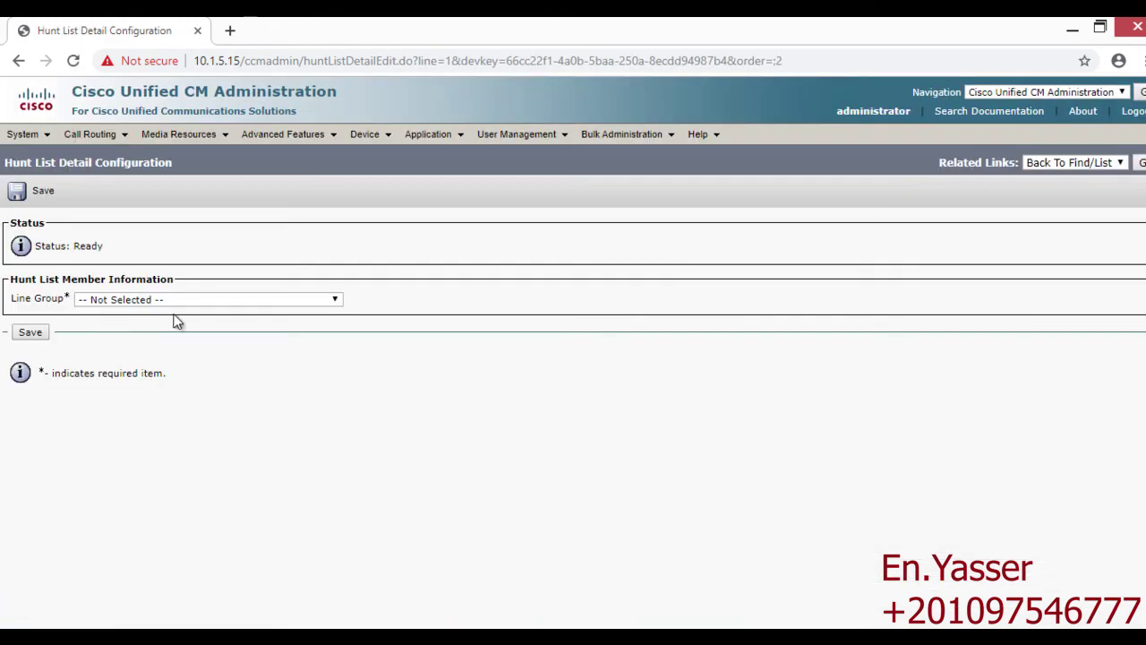
pyautogui.click(179, 300)
pyautogui.click(144, 313)
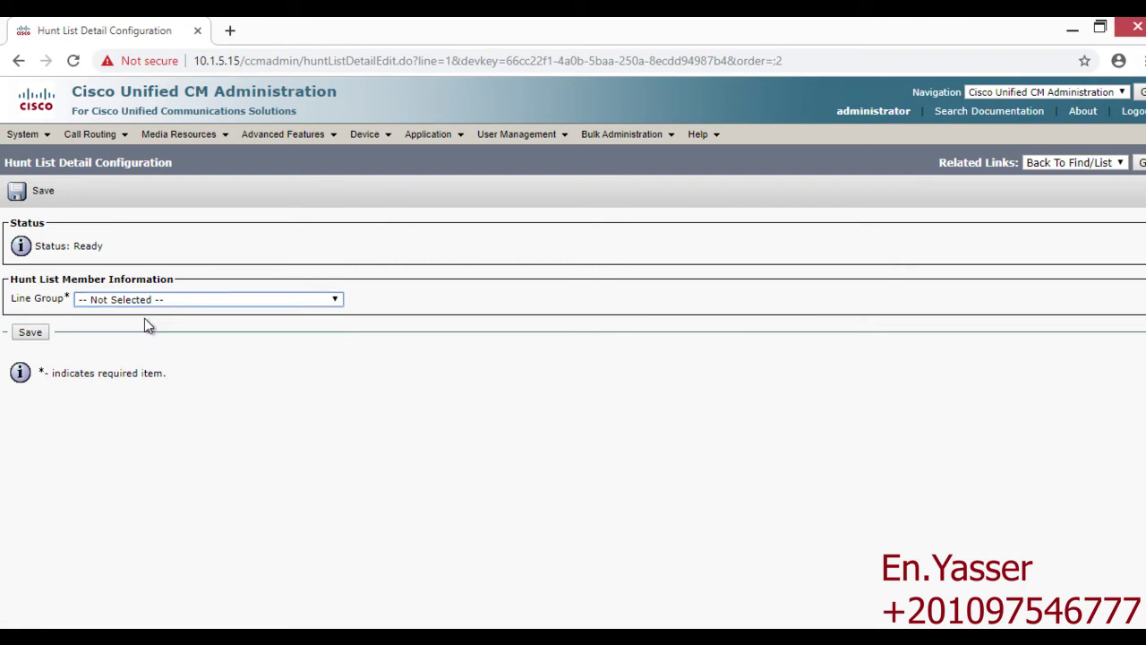
pyautogui.click(141, 301)
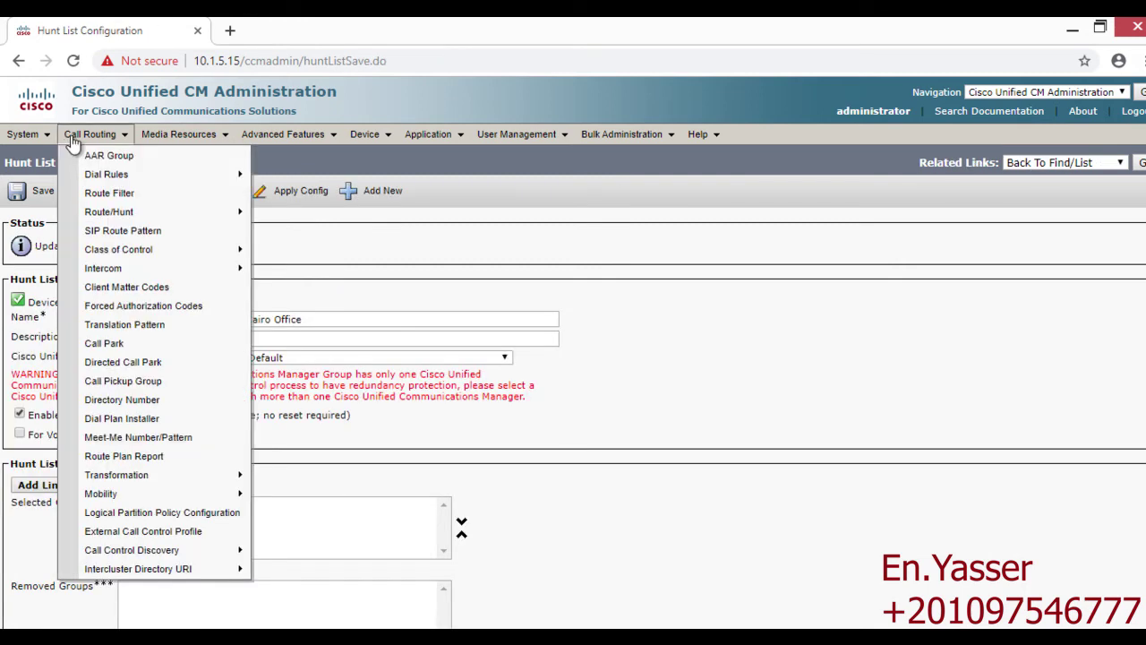
# - List the existing hunt pilots and start a new hunt pilot with the pattern 800
pyautogui.moveTo(77, 144)
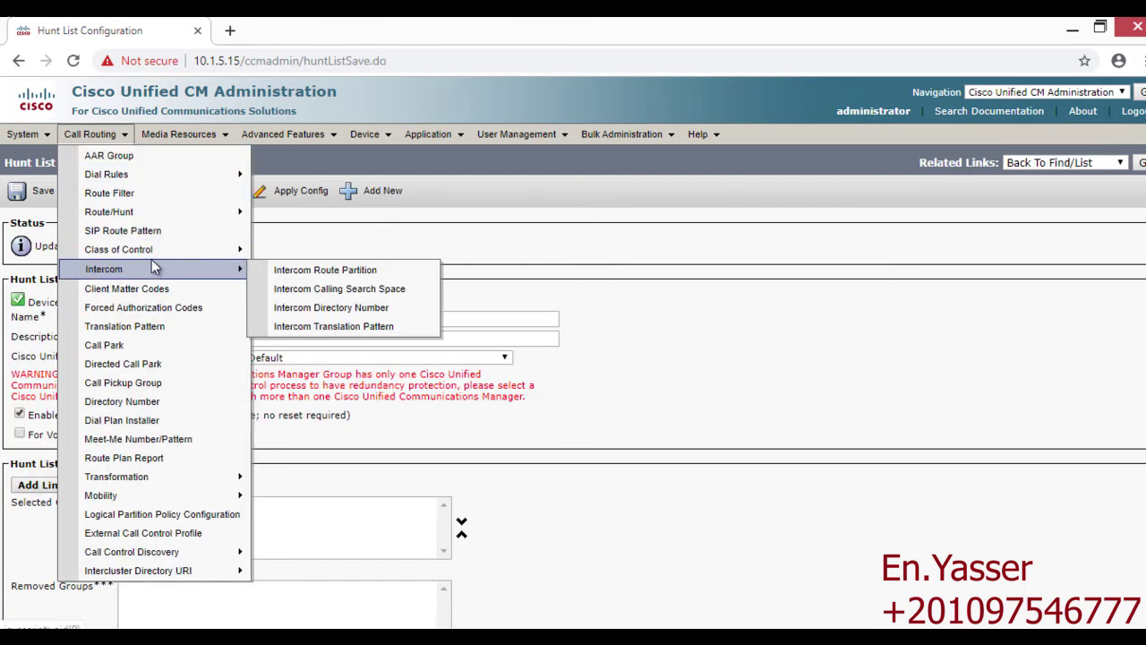
pyautogui.moveTo(229, 212)
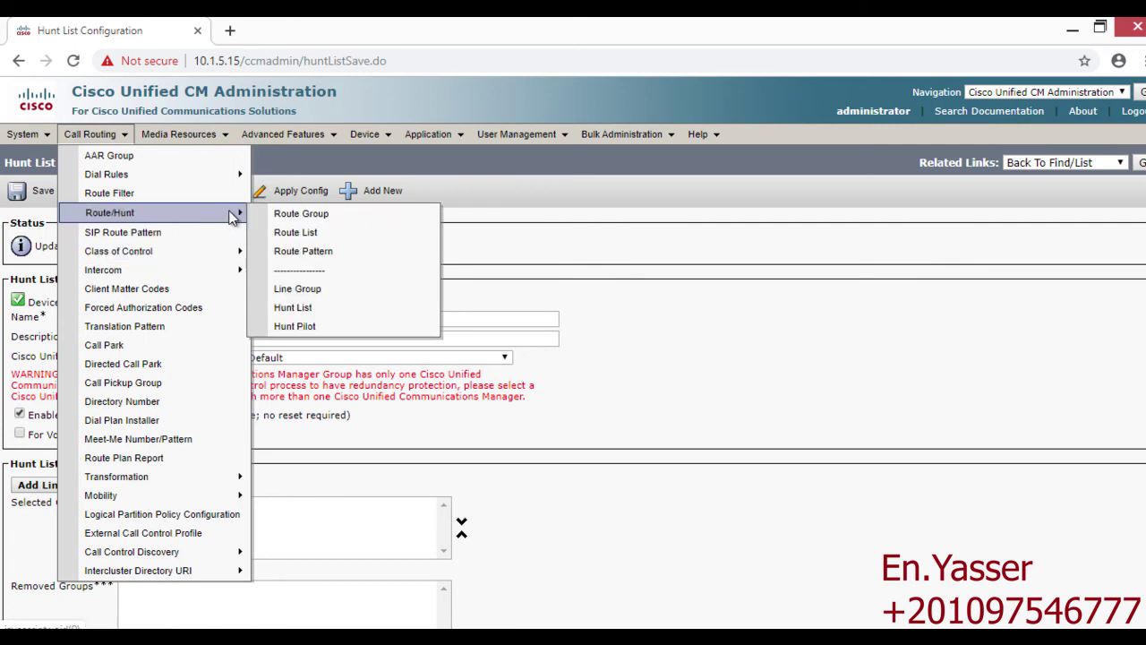
pyautogui.click(291, 326)
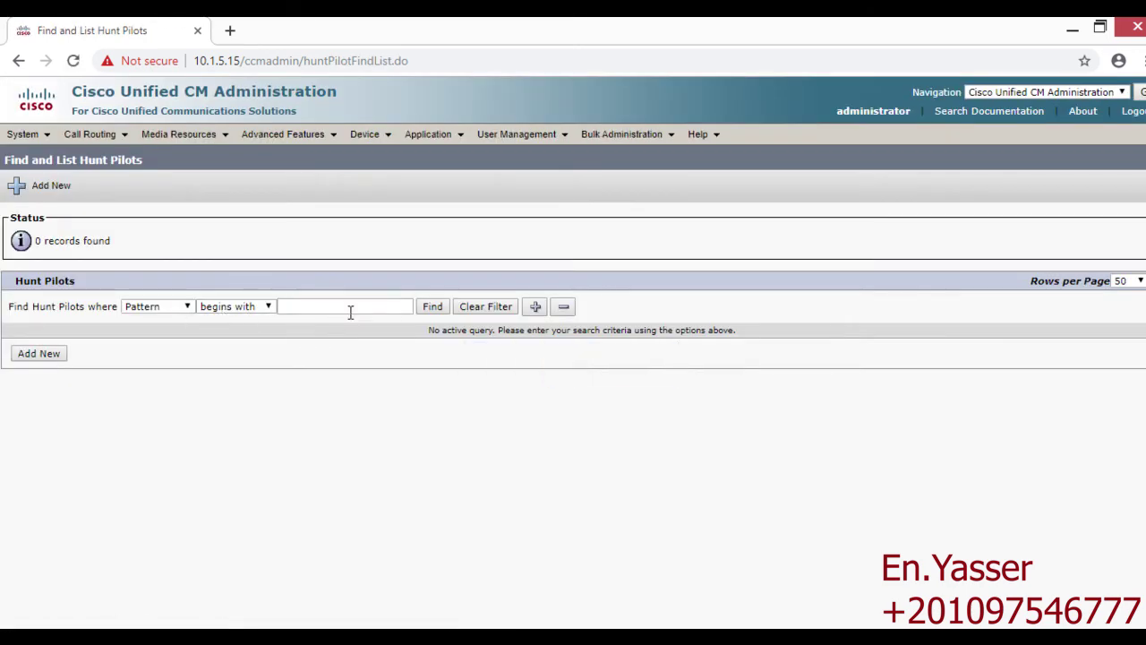
pyautogui.click(432, 308)
pyautogui.click(54, 355)
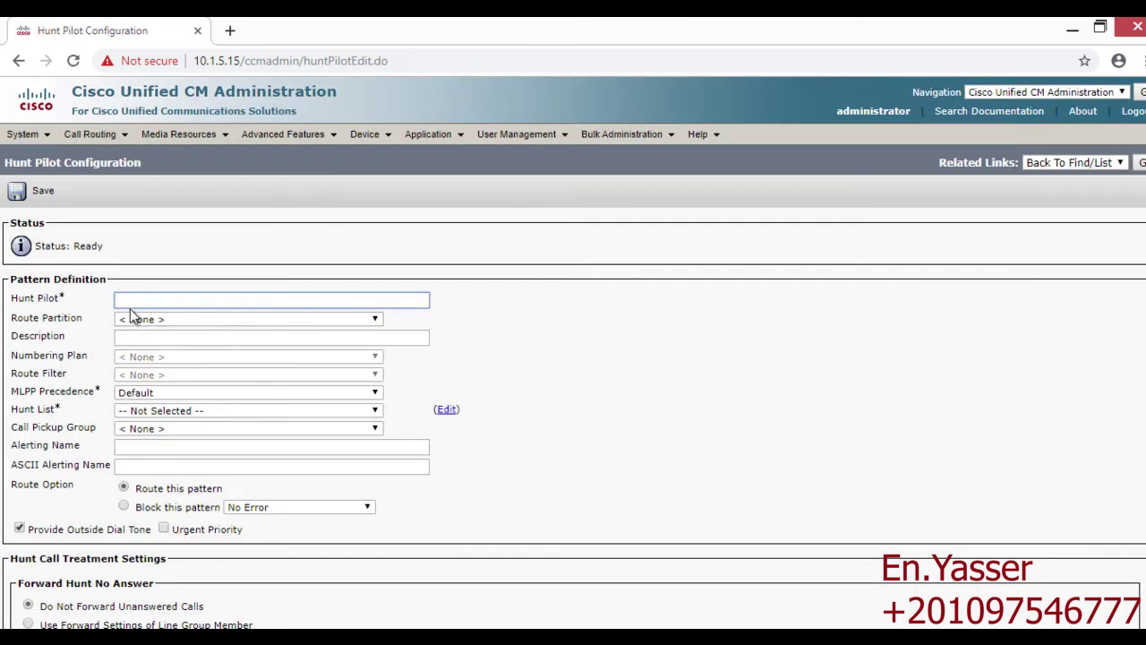
pyautogui.write('80')
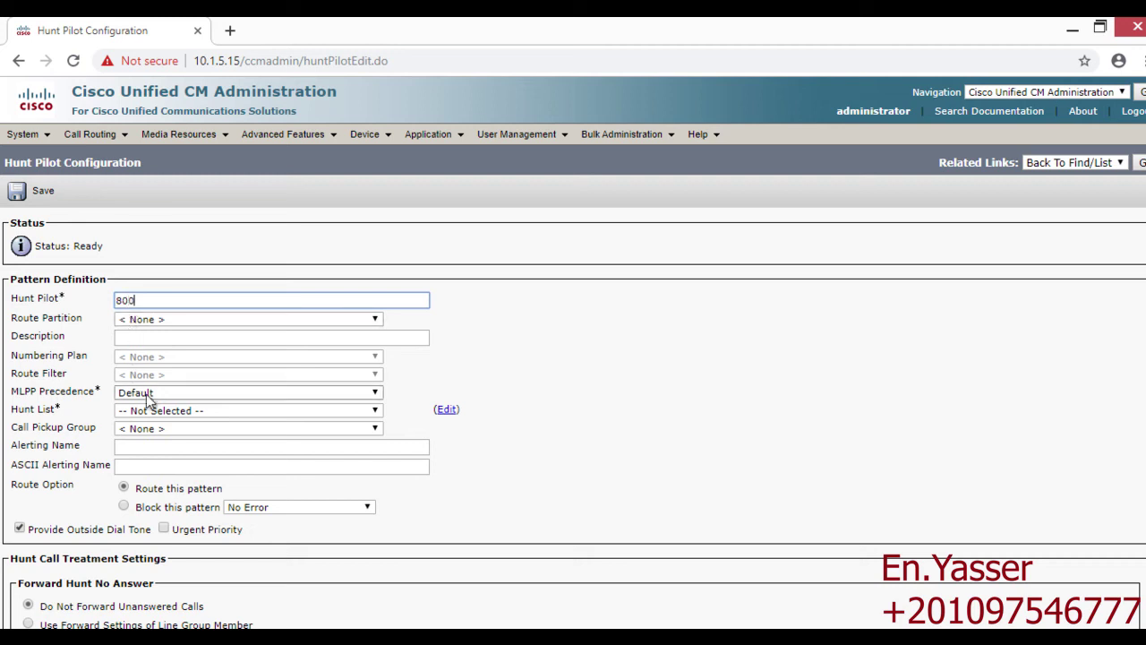
pyautogui.write('0')
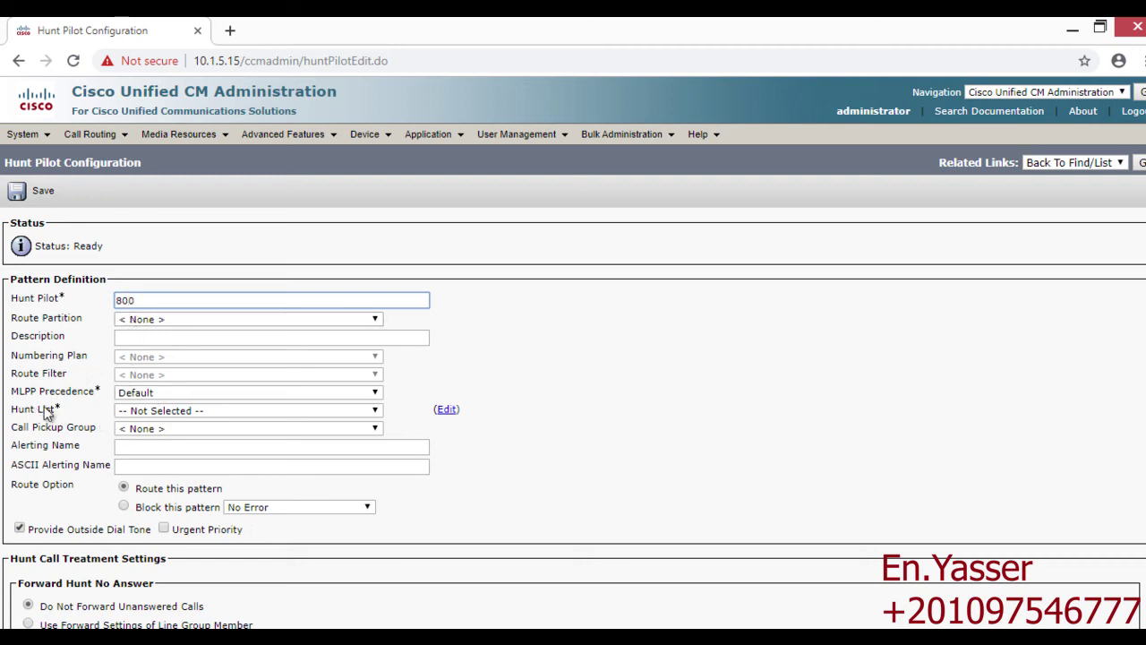
# - Assign the Cairo Office hunt list to the hunt pilot, save it and return to the hunt pilot list
pyautogui.click(148, 411)
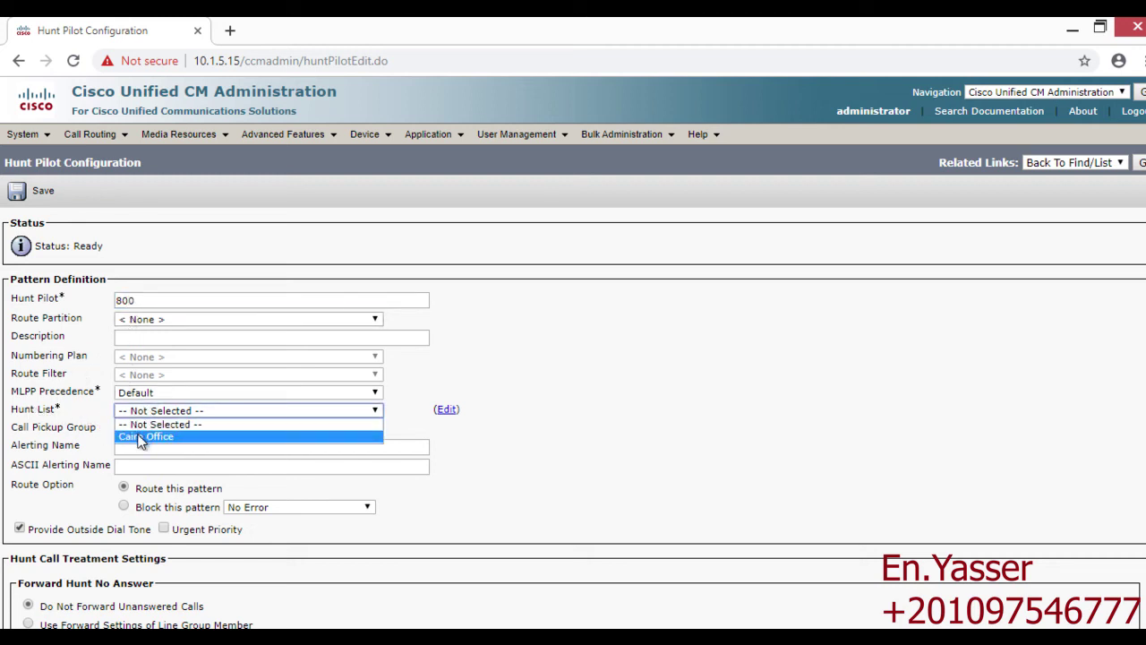
pyautogui.click(140, 437)
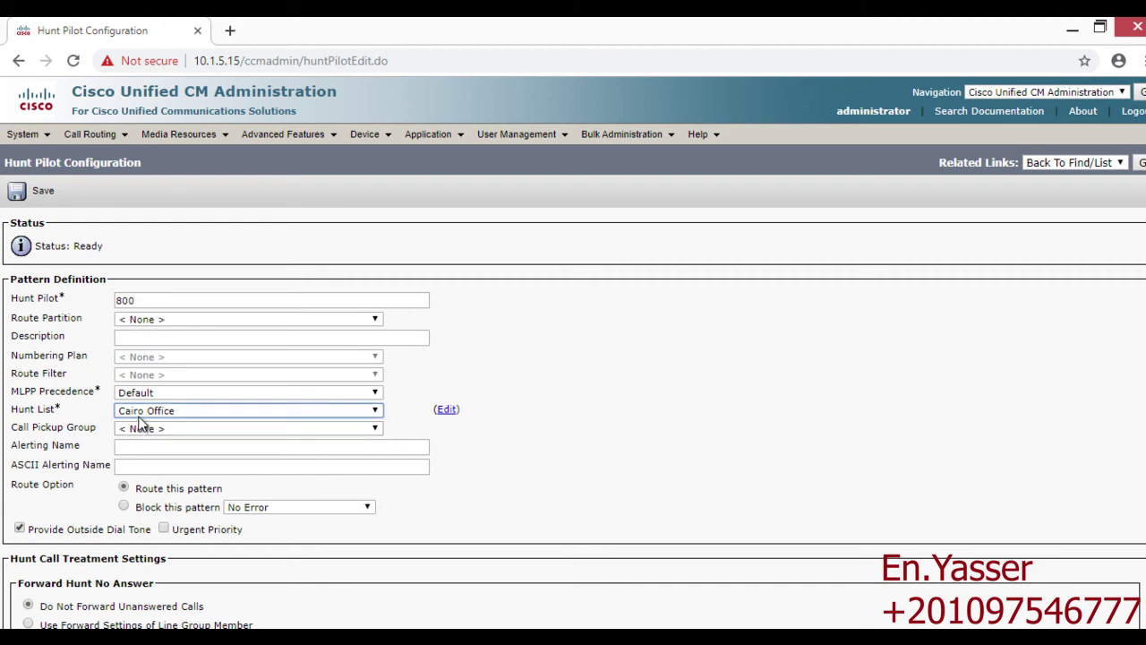
pyautogui.scroll(-4, 136, 429)
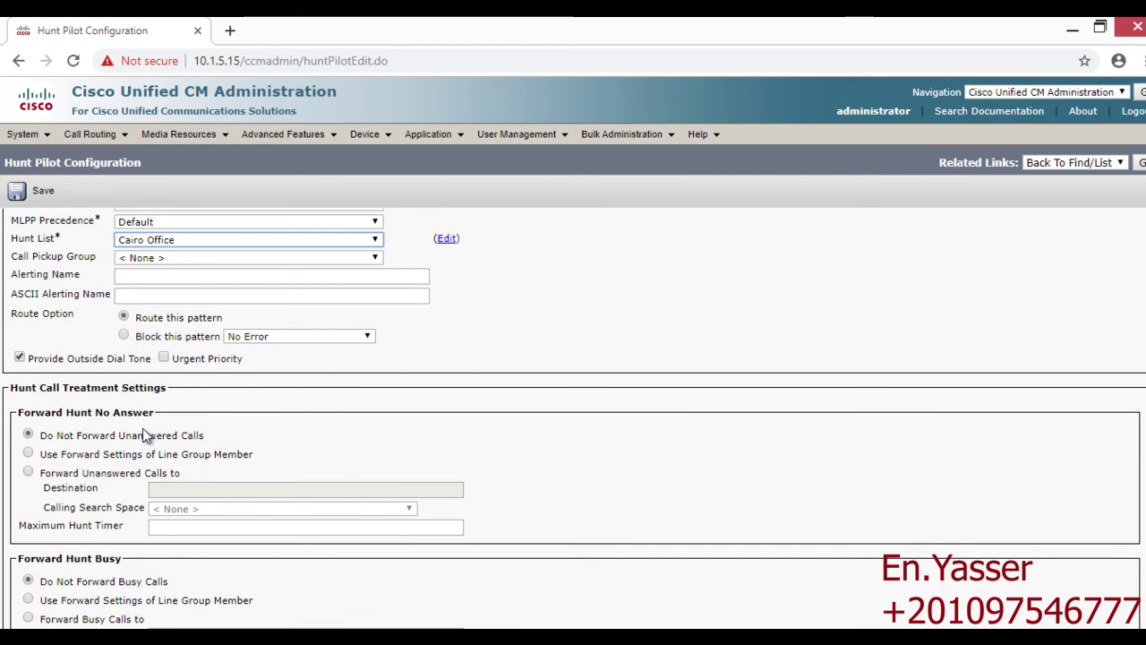
pyautogui.scroll(-6, 143, 435)
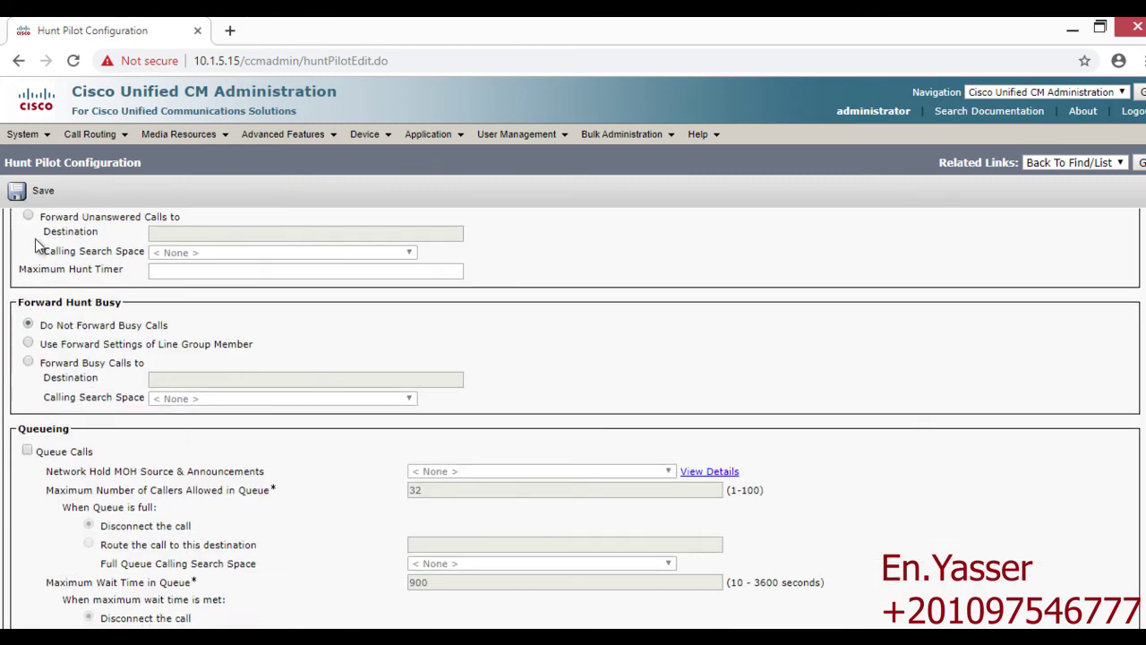
pyautogui.click(38, 193)
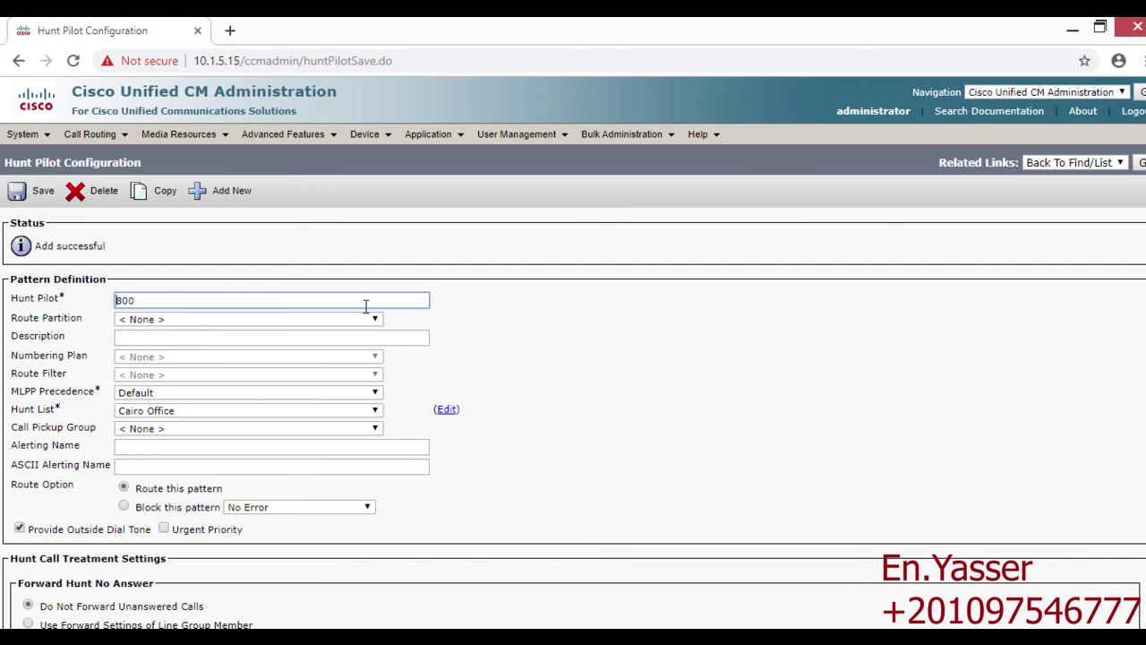
pyautogui.scroll(-5, 544, 370)
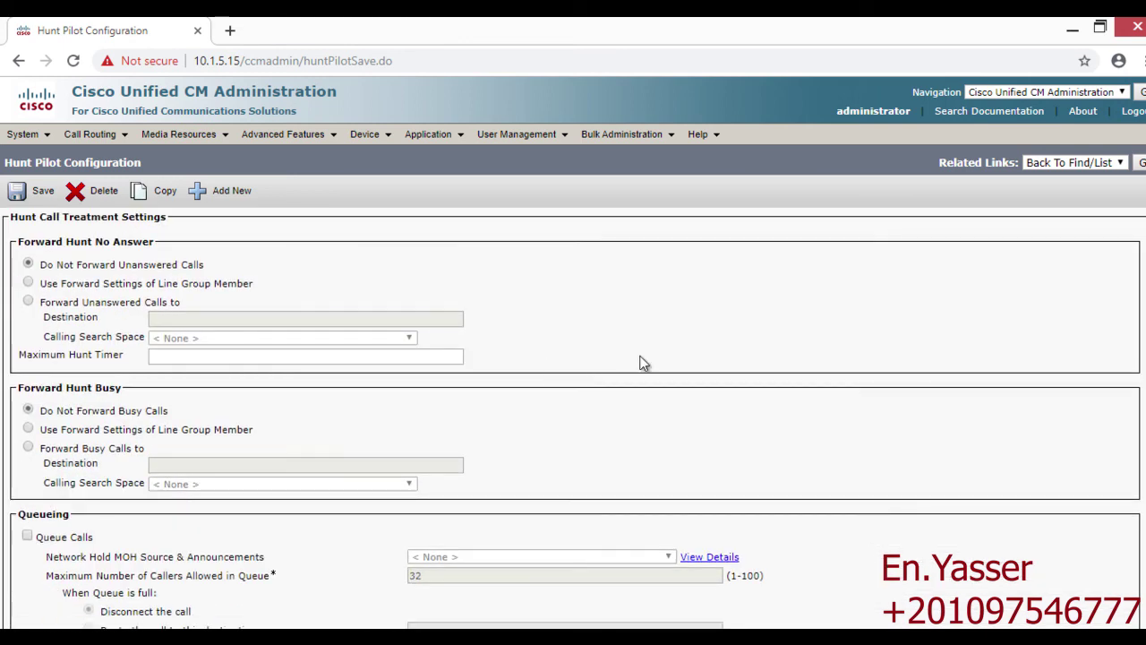
pyautogui.click(1139, 162)
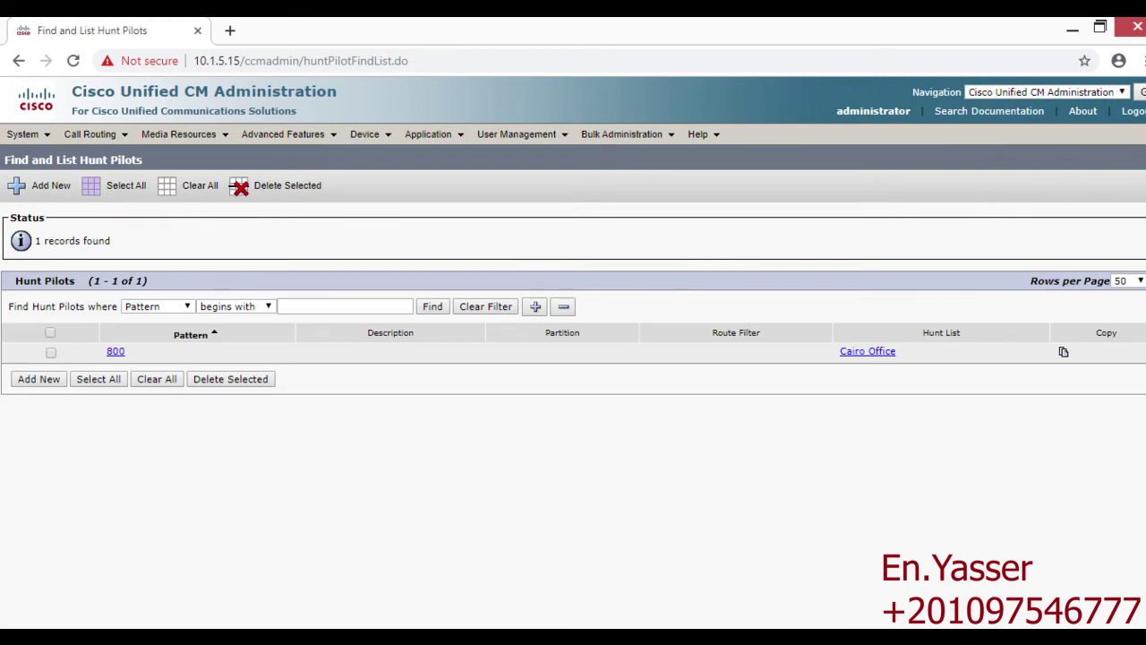
# - Switch to the Cisco IP phone with extension 100 and call the hunt pilot number 800
pyautogui.hotkey('alt', 'Tab')
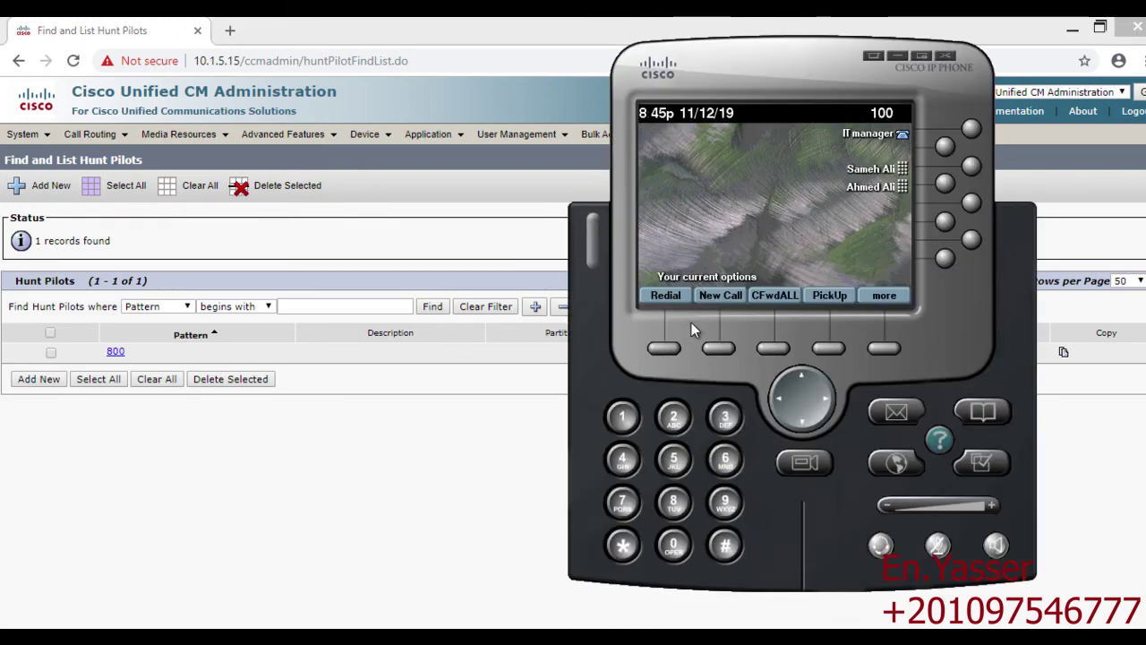
pyautogui.click(674, 501)
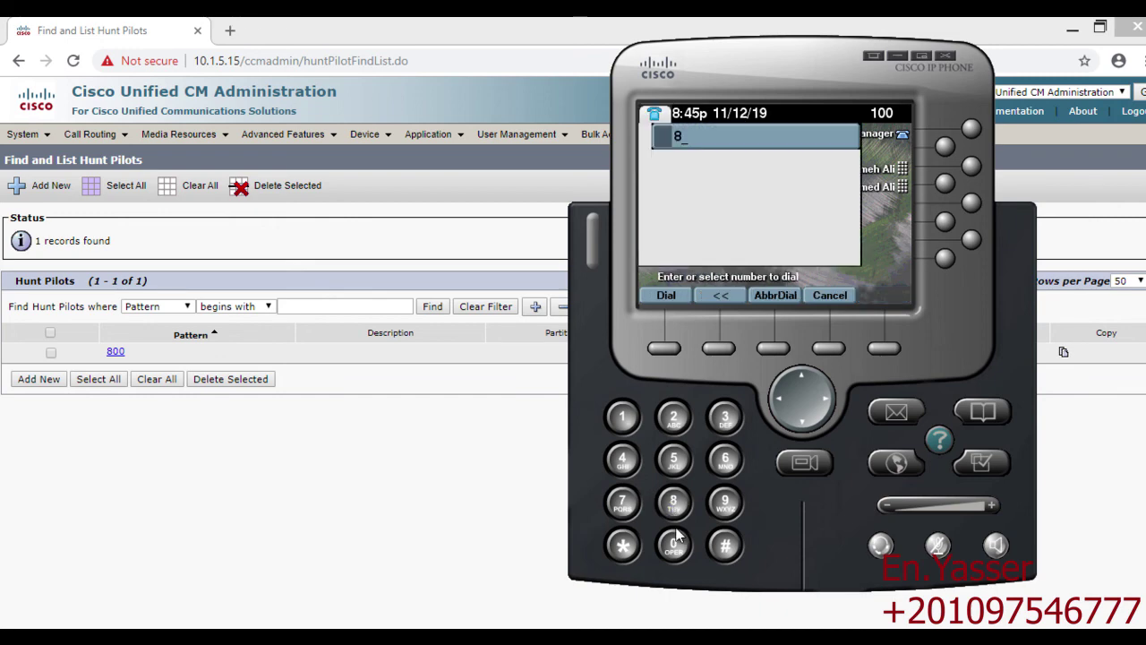
pyautogui.click(673, 546)
pyautogui.click(673, 546)
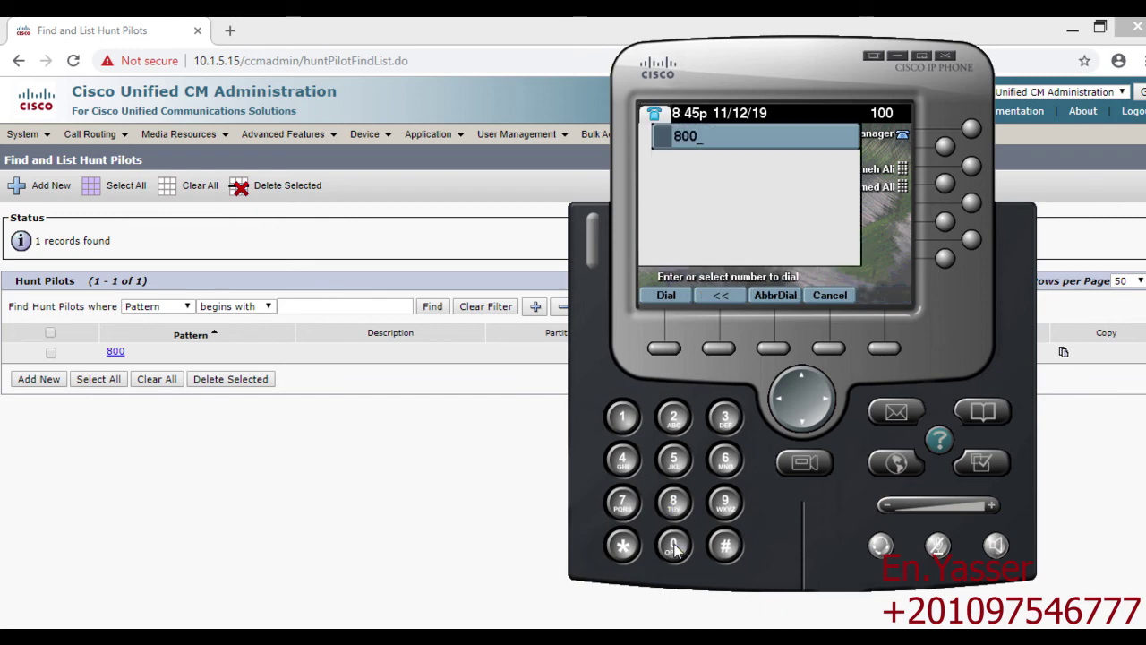
pyautogui.click(664, 348)
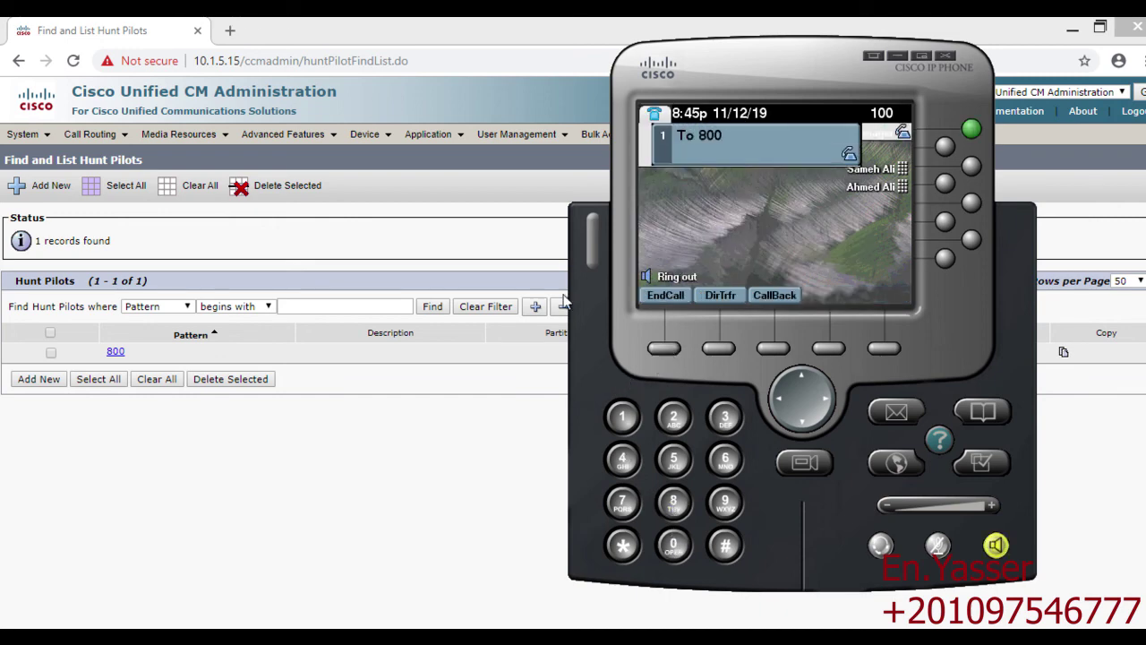